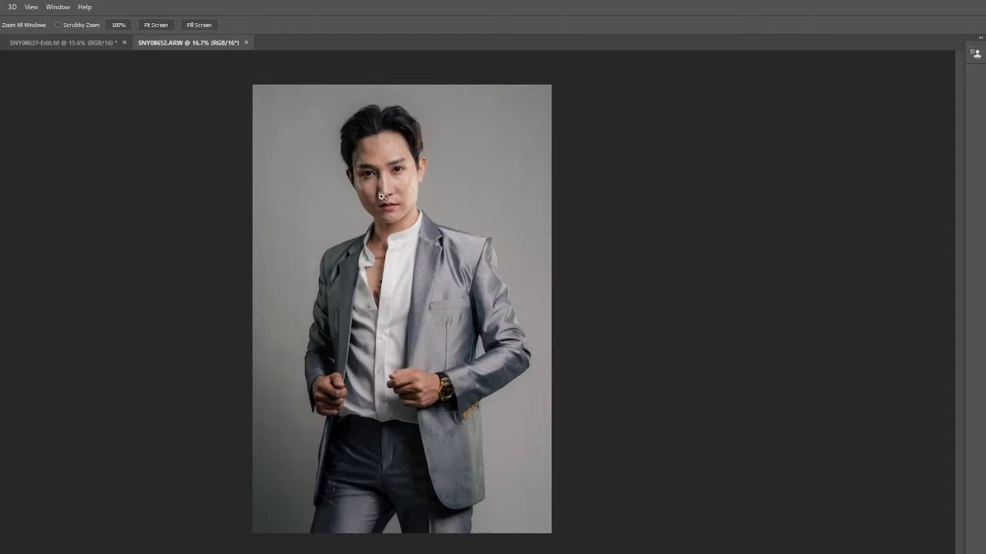
- Remove the blemishes beside the outer corner of the eye and on the upper cheek of the face's shadowed side with the Healing Brush
{"action": "scroll", "coordinate": [366, 171], "scroll_direction": "up", "scroll_amount": 6}
{"action": "left_click_drag", "start_coordinate": [492, 155], "coordinate": [461, 290]}
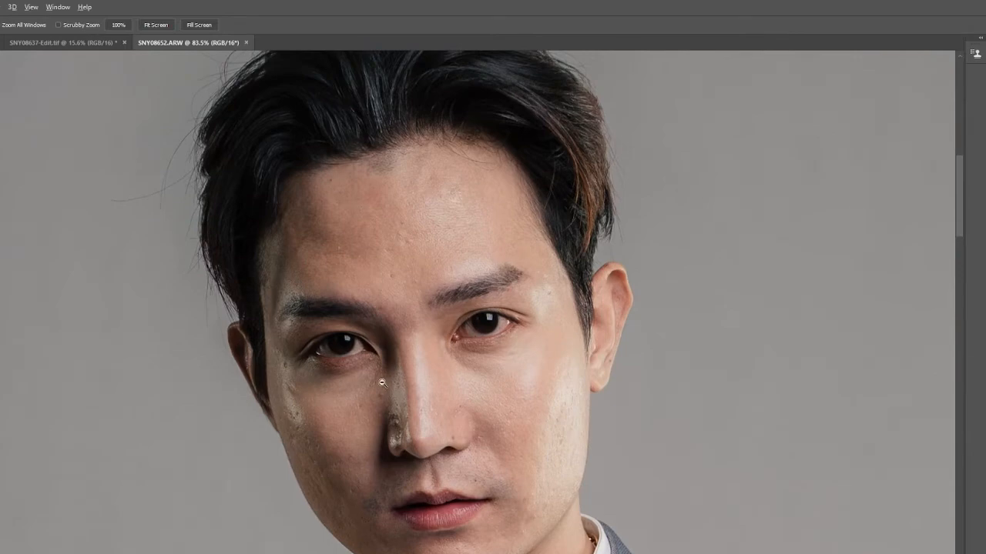
{"action": "scroll", "coordinate": [382, 382], "scroll_direction": "up", "scroll_amount": 4}
{"action": "key", "text": "j"}
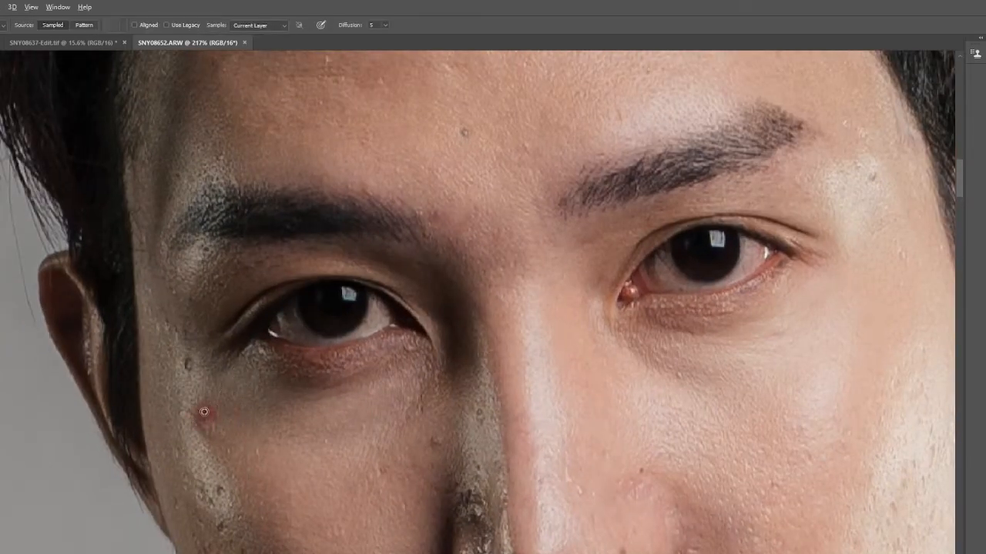
{"action": "scroll", "coordinate": [204, 412], "scroll_direction": "up", "scroll_amount": 2}
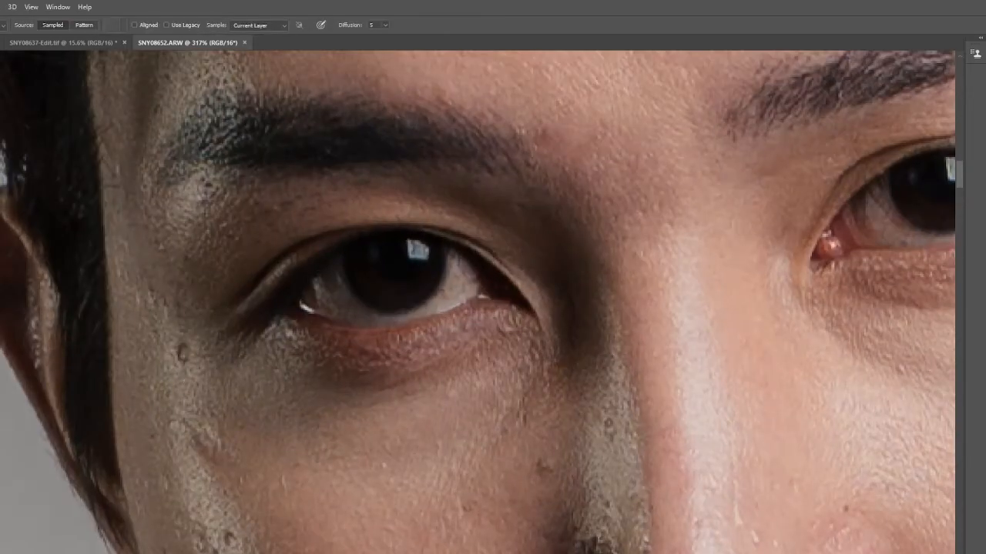
{"action": "left_click", "coordinate": [182, 356]}
{"action": "left_click_drag", "start_coordinate": [245, 493], "coordinate": [229, 393]}
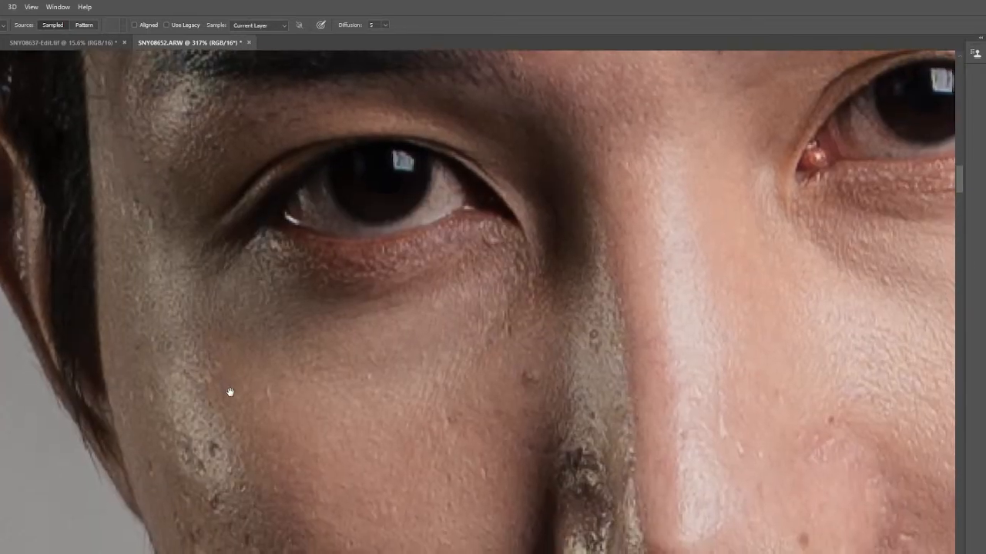
{"action": "left_click", "coordinate": [205, 425], "text": "alt"}
{"action": "left_click", "coordinate": [214, 454]}
{"action": "left_click_drag", "start_coordinate": [191, 451], "coordinate": [185, 439]}
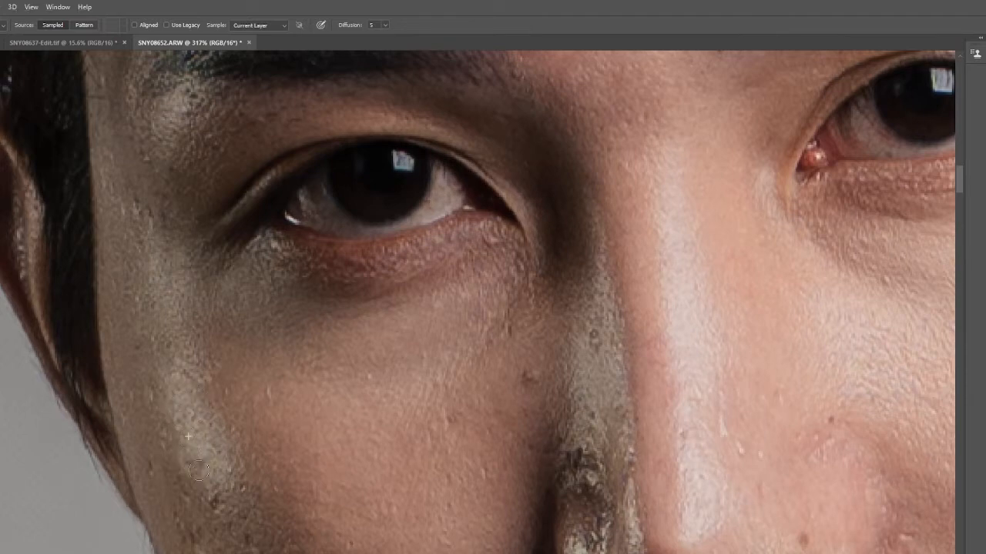
- Heal the dark spots and uneven texture along the middle of the shadowed cheek
{"action": "left_click_drag", "start_coordinate": [226, 474], "coordinate": [198, 392]}
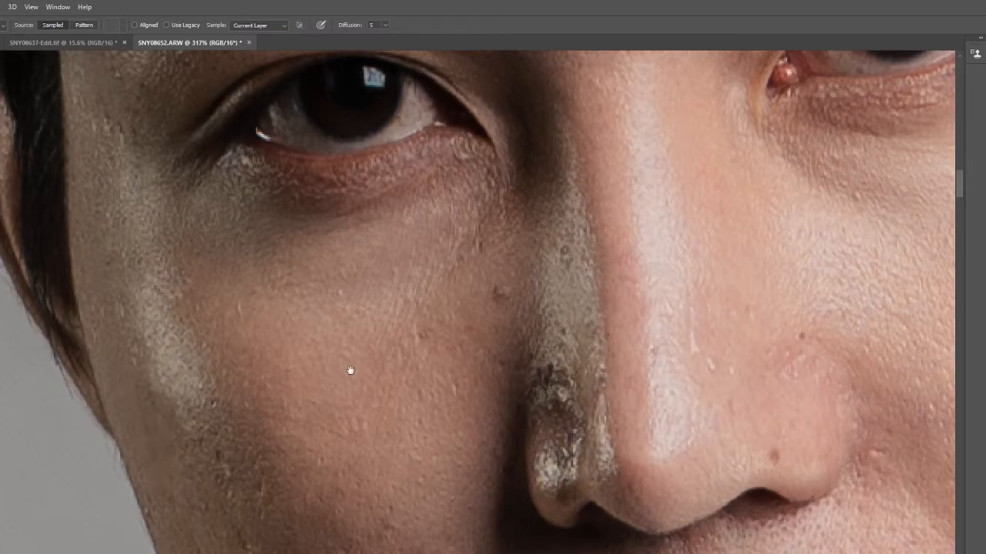
{"action": "left_click_drag", "start_coordinate": [279, 408], "coordinate": [224, 344]}
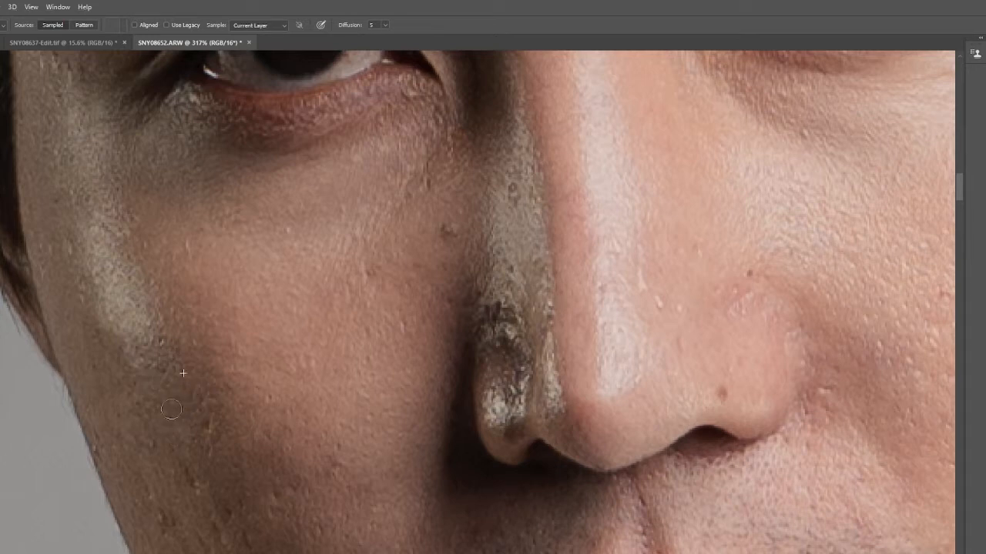
{"action": "left_click_drag", "start_coordinate": [201, 420], "coordinate": [212, 368]}
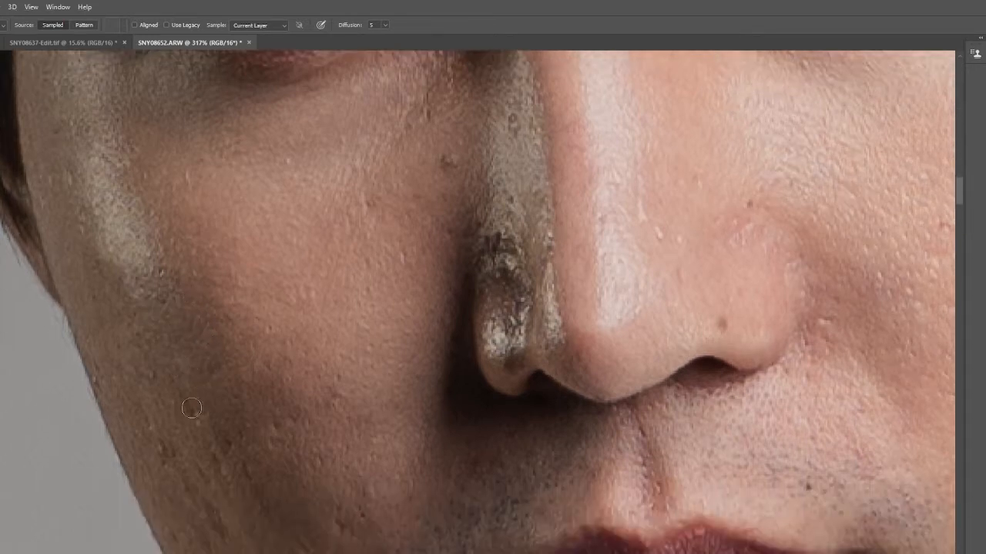
{"action": "left_click_drag", "start_coordinate": [192, 408], "coordinate": [183, 384]}
{"action": "left_click", "coordinate": [152, 428]}
{"action": "left_click", "coordinate": [148, 402], "text": "alt"}
{"action": "left_click_drag", "start_coordinate": [168, 449], "coordinate": [162, 450]}
{"action": "left_click_drag", "start_coordinate": [197, 463], "coordinate": [150, 350]}
{"action": "left_click", "coordinate": [133, 327], "text": "alt"}
{"action": "left_click_drag", "start_coordinate": [150, 390], "coordinate": [131, 375]}
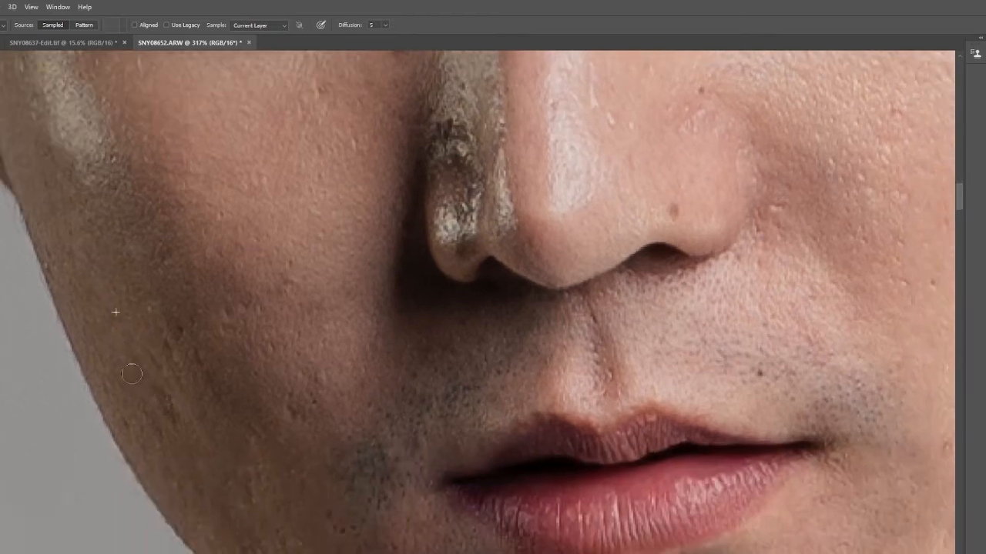
- Heal the remaining blemishes on the shadowed side's lower cheek, from the jawline toward the mouth and up beside the nose
{"action": "left_click", "coordinate": [195, 448], "text": "alt"}
{"action": "left_click_drag", "start_coordinate": [170, 401], "coordinate": [180, 441]}
{"action": "left_click", "coordinate": [196, 422], "text": "alt"}
{"action": "left_click", "coordinate": [156, 355]}
{"action": "mouse_move", "coordinate": [171, 351]}
{"action": "left_mouse_down"}
{"action": "mouse_move", "coordinate": [178, 378]}
{"action": "mouse_move", "coordinate": [213, 391]}
{"action": "left_mouse_up"}
{"action": "left_click_drag", "start_coordinate": [172, 327], "coordinate": [185, 332]}
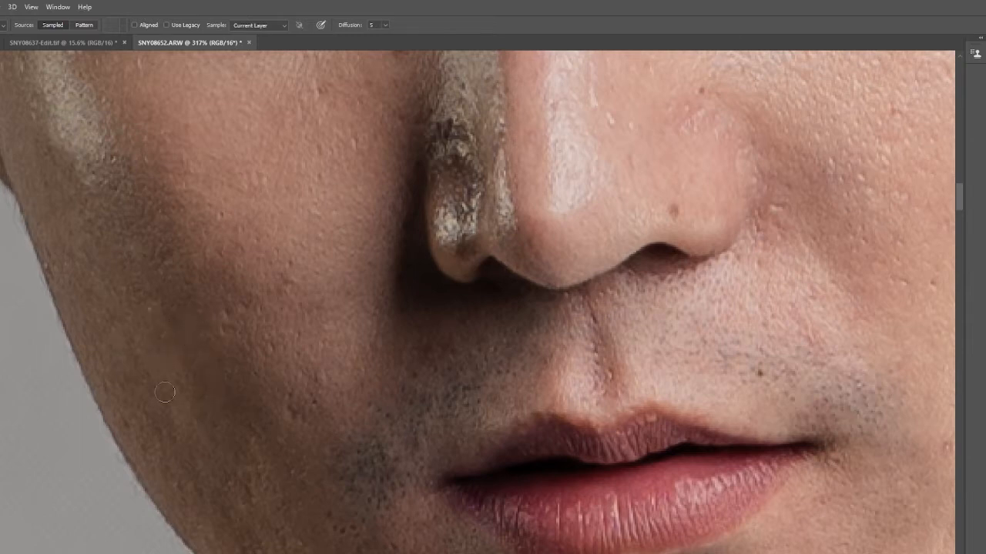
{"action": "mouse_move", "coordinate": [164, 393]}
{"action": "left_mouse_down"}
{"action": "mouse_move", "coordinate": [168, 442]}
{"action": "mouse_move", "coordinate": [143, 396]}
{"action": "left_mouse_up"}
{"action": "left_click", "coordinate": [123, 408]}
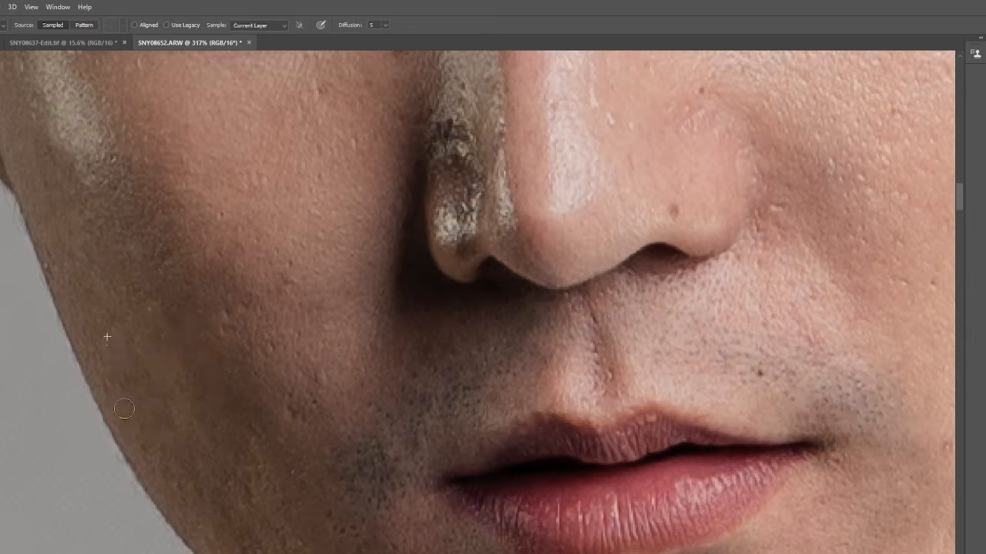
{"action": "left_click", "coordinate": [178, 475]}
{"action": "mouse_move", "coordinate": [303, 420]}
{"action": "left_mouse_down"}
{"action": "mouse_move", "coordinate": [294, 385]}
{"action": "mouse_move", "coordinate": [290, 401]}
{"action": "left_mouse_up"}
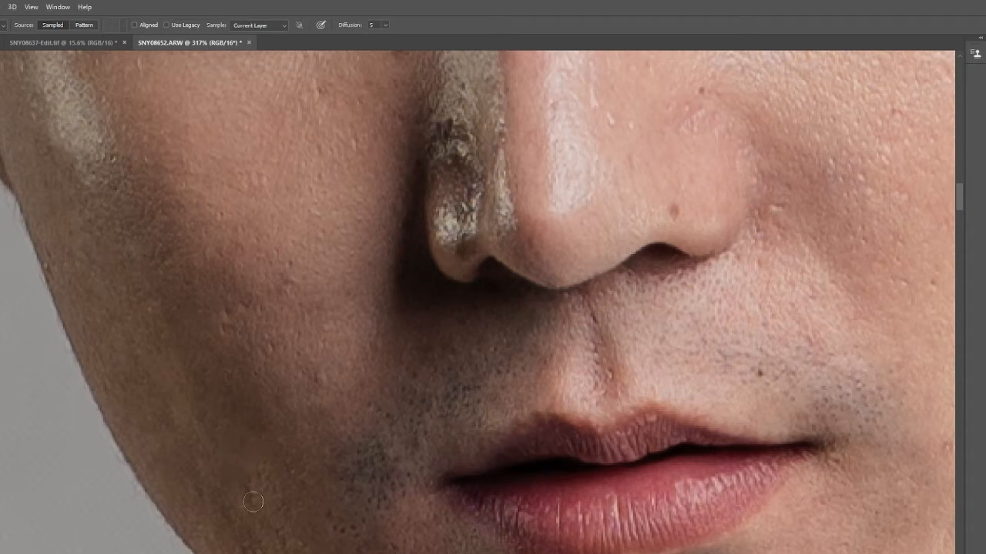
{"action": "left_click", "coordinate": [266, 272], "text": "alt"}
{"action": "mouse_move", "coordinate": [242, 307]}
{"action": "left_mouse_down"}
{"action": "mouse_move", "coordinate": [251, 308]}
{"action": "mouse_move", "coordinate": [216, 292]}
{"action": "left_mouse_up"}
- Duplicate the retouched photo layer twice and hide the topmost copy
{"action": "scroll", "coordinate": [342, 233], "scroll_direction": "down", "scroll_amount": 10}
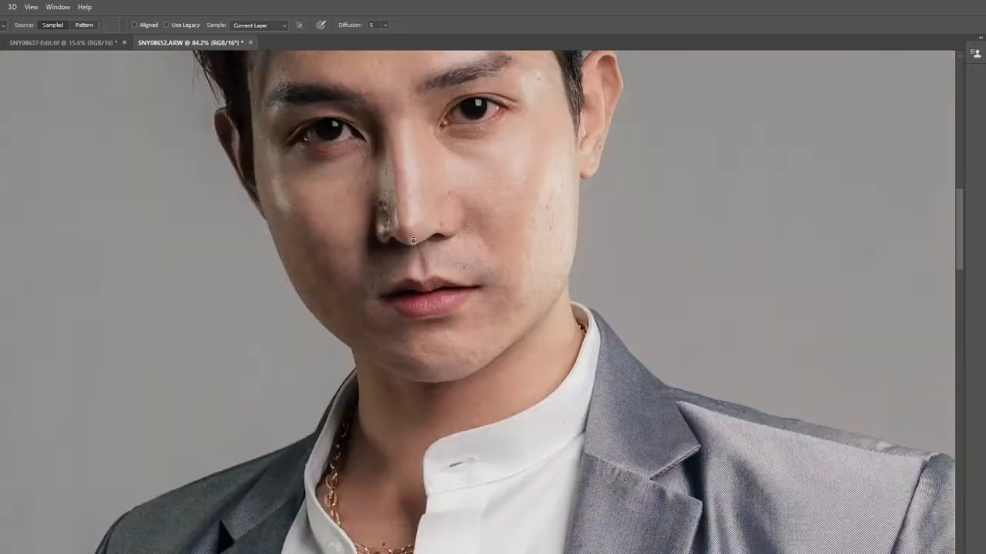
{"action": "scroll", "coordinate": [428, 199], "scroll_direction": "up", "scroll_amount": 3}
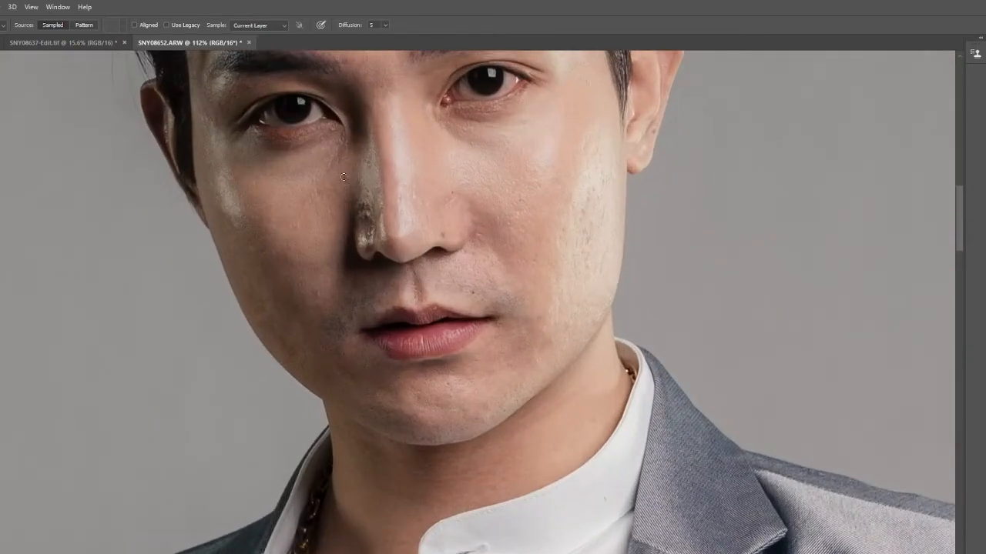
{"action": "left_click_drag", "start_coordinate": [390, 132], "coordinate": [445, 366]}
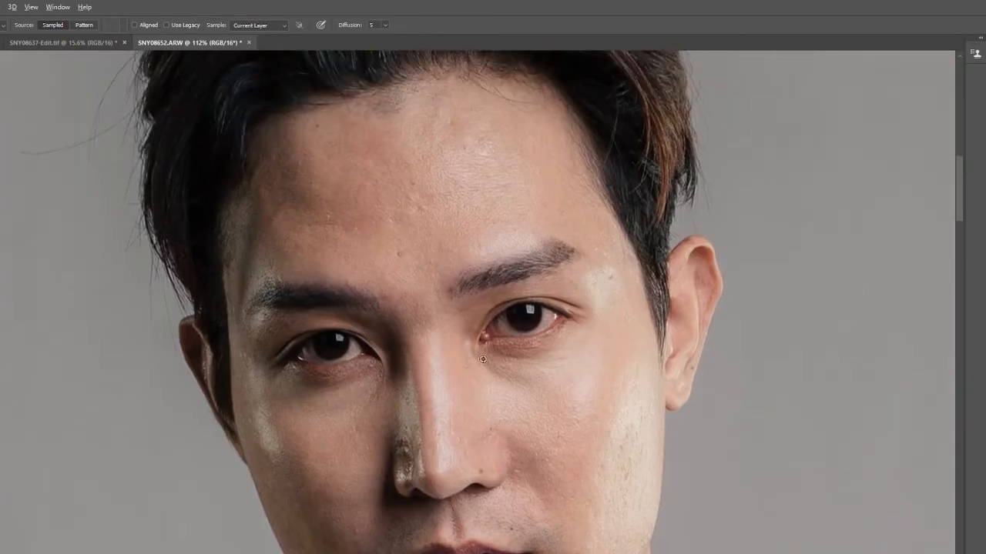
{"action": "scroll", "coordinate": [603, 429], "scroll_direction": "down", "scroll_amount": 4}
{"action": "scroll", "coordinate": [552, 396], "scroll_direction": "up", "scroll_amount": 2}
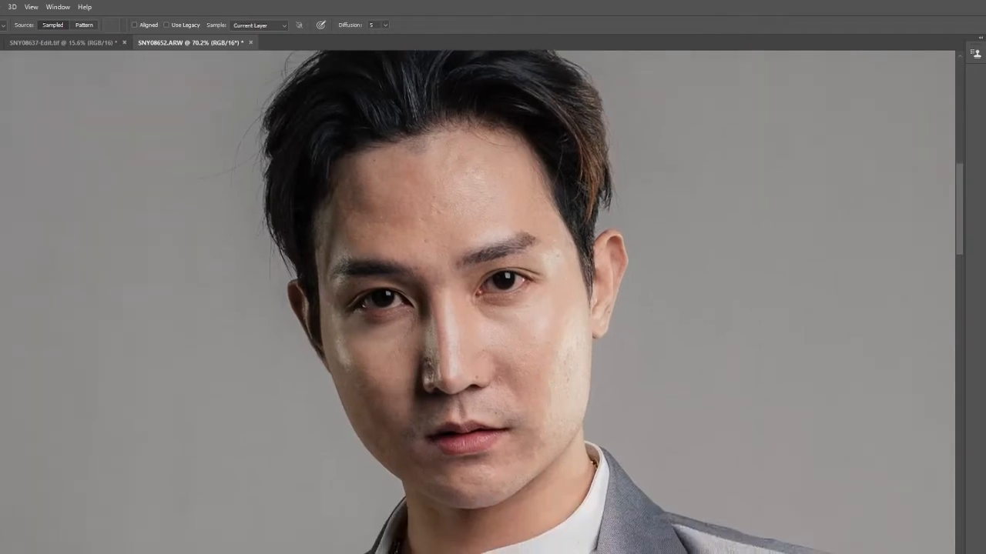
{"action": "key", "text": "ctrl+j"}
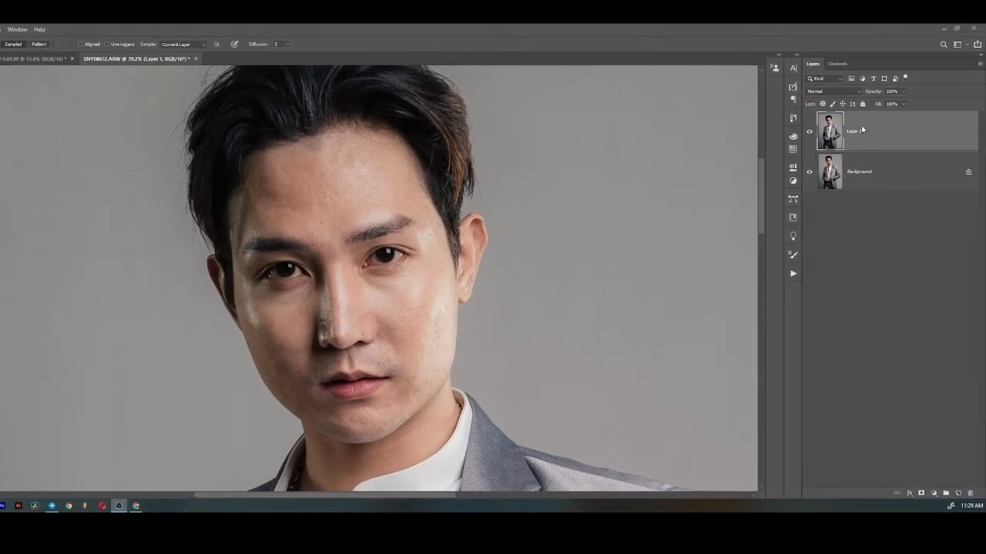
{"action": "key", "text": "ctrl+j"}
{"action": "left_click", "coordinate": [808, 131]}
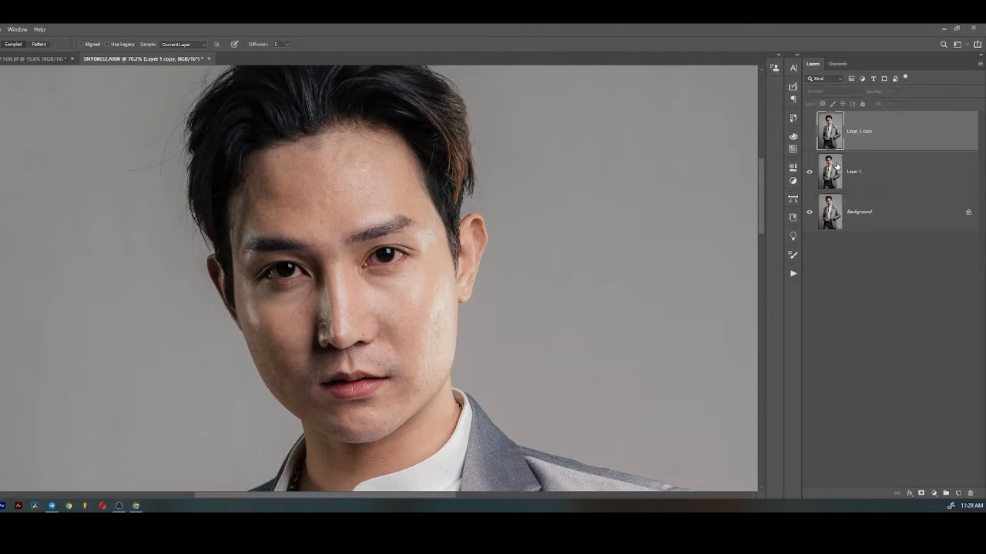
- Apply a Gaussian Blur with a radius of 3.3 pixels to Layer 1
{"action": "left_click", "coordinate": [855, 171]}
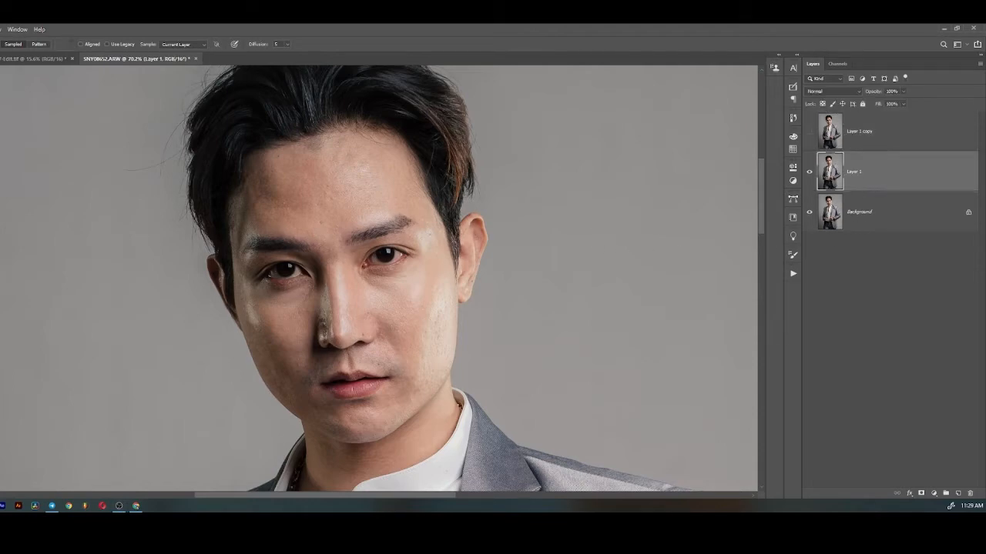
{"action": "left_click", "coordinate": [0, 29]}
{"action": "mouse_move", "coordinate": [36, 169]}
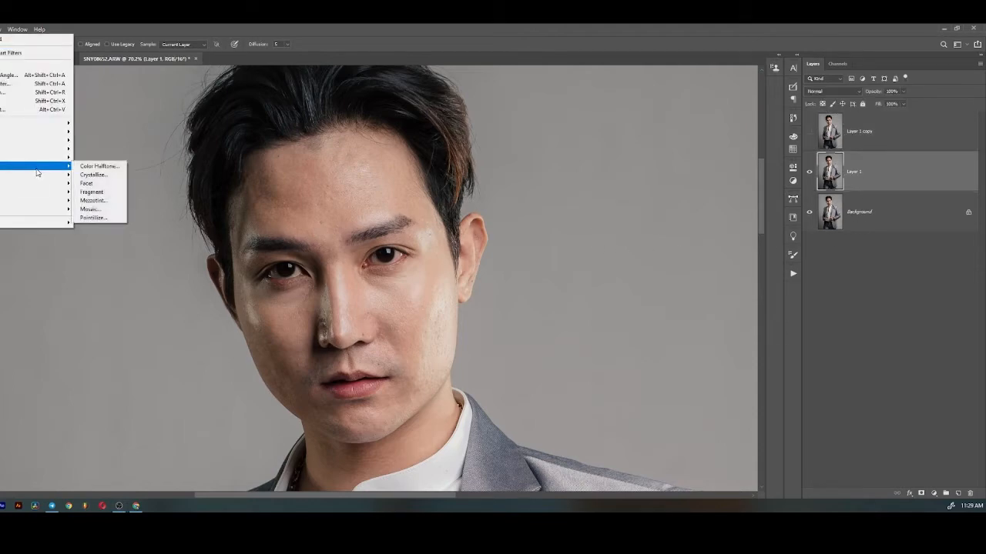
{"action": "mouse_move", "coordinate": [34, 132]}
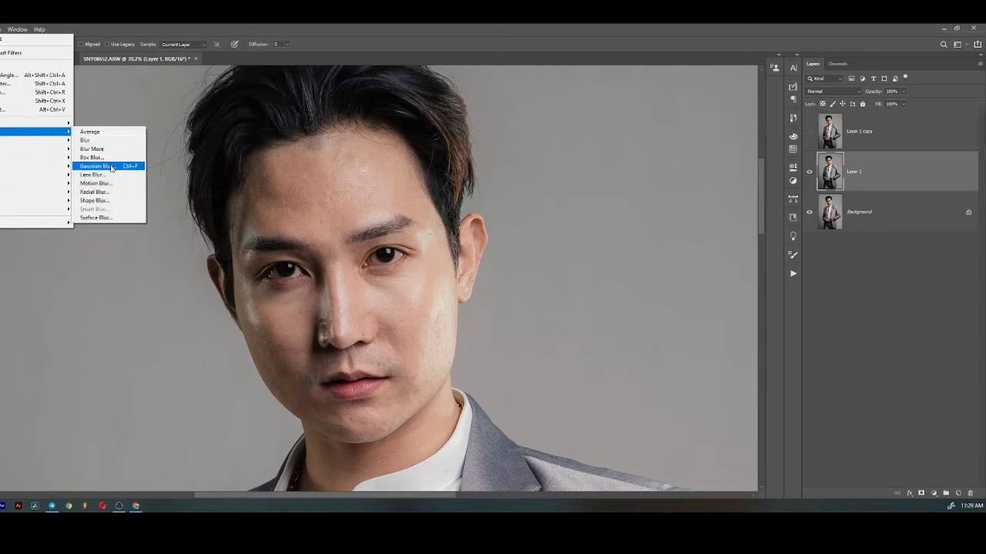
{"action": "left_click", "coordinate": [108, 165]}
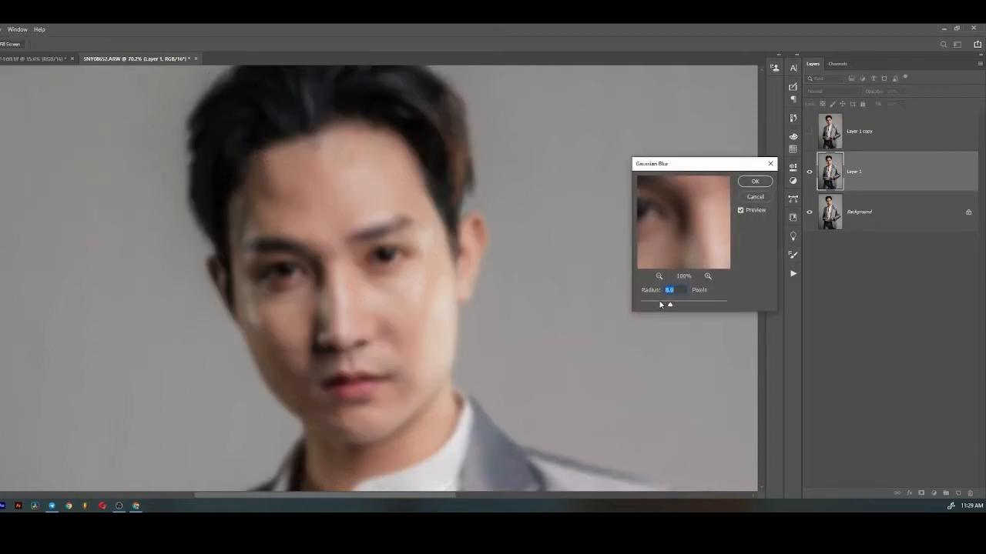
{"action": "left_click_drag", "start_coordinate": [660, 305], "coordinate": [659, 305]}
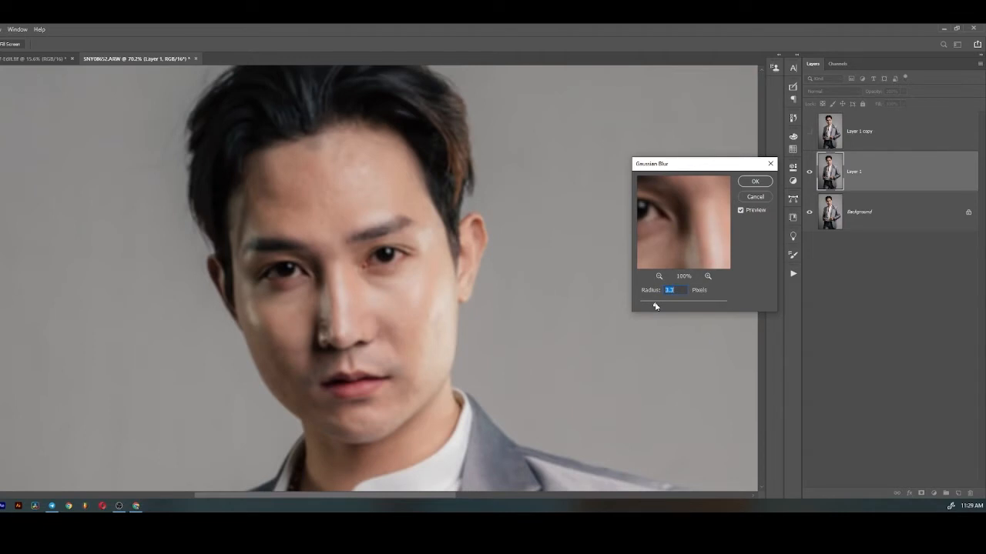
{"action": "key", "text": "Return"}
- Show Layer 1 copy, subtract Layer 1 from it using Apply Image with scale 2 and offset 128, and set its blending to Linear Light
{"action": "left_click", "coordinate": [809, 133]}
{"action": "left_click", "coordinate": [842, 137]}
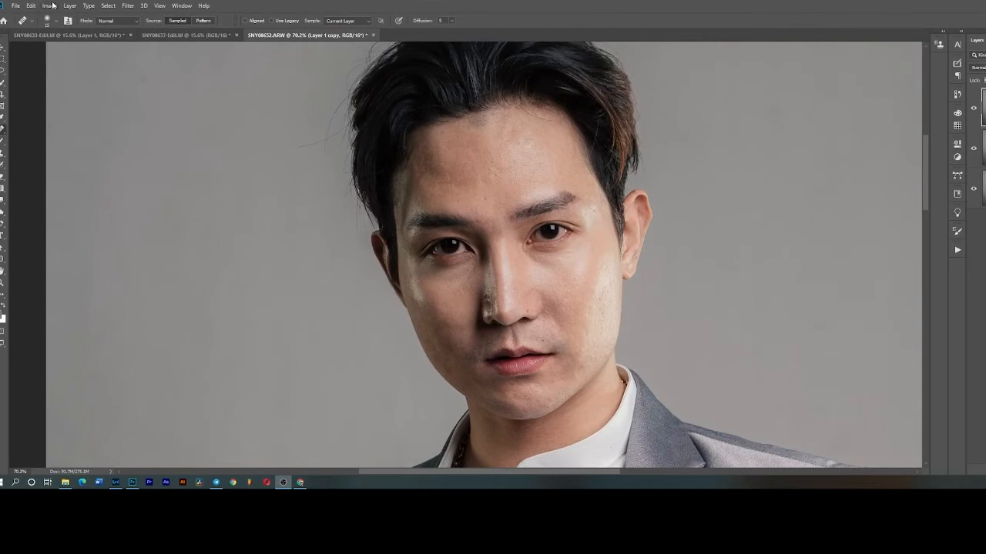
{"action": "left_click", "coordinate": [50, 5]}
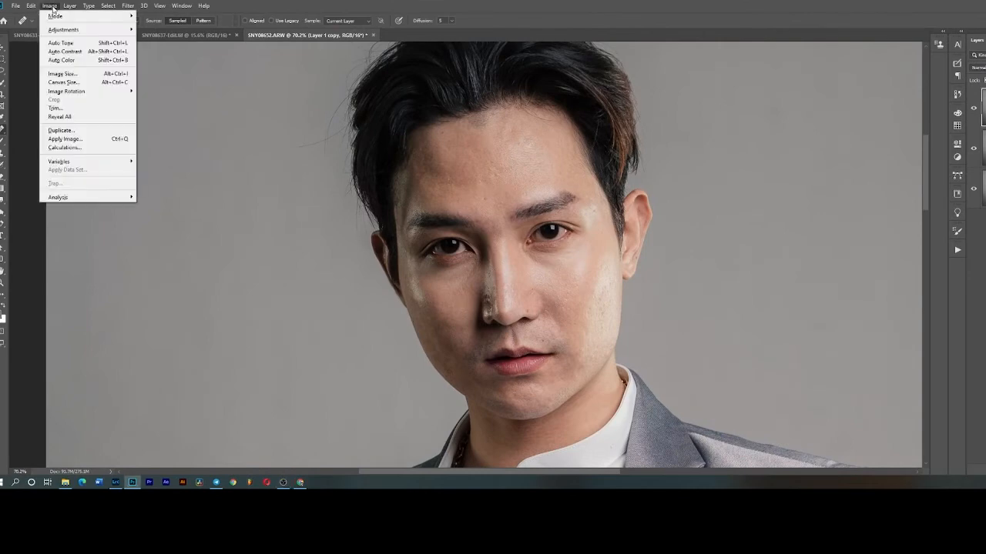
{"action": "left_click", "coordinate": [112, 138]}
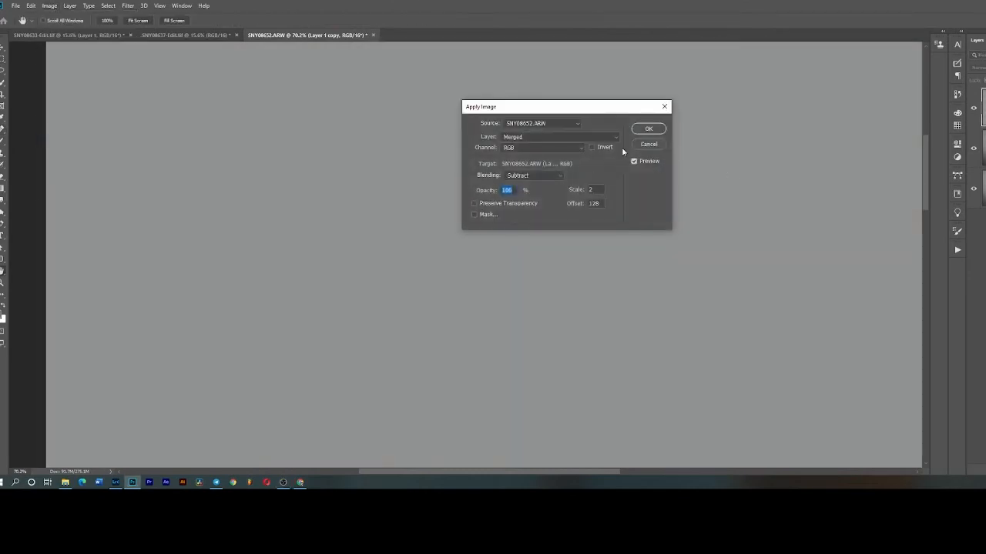
{"action": "left_click", "coordinate": [552, 137]}
{"action": "left_click", "coordinate": [548, 162]}
{"action": "left_click", "coordinate": [648, 130]}
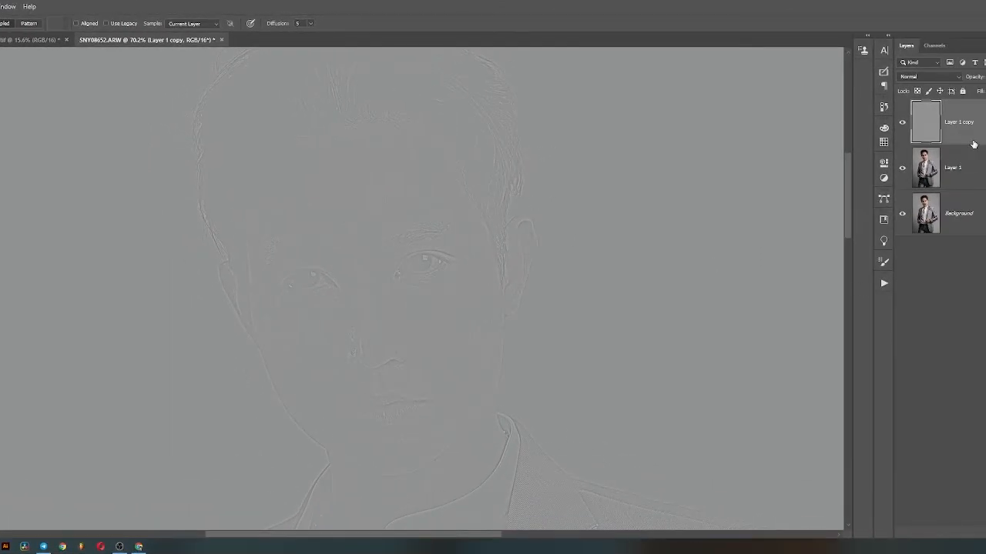
{"action": "left_click", "coordinate": [922, 77]}
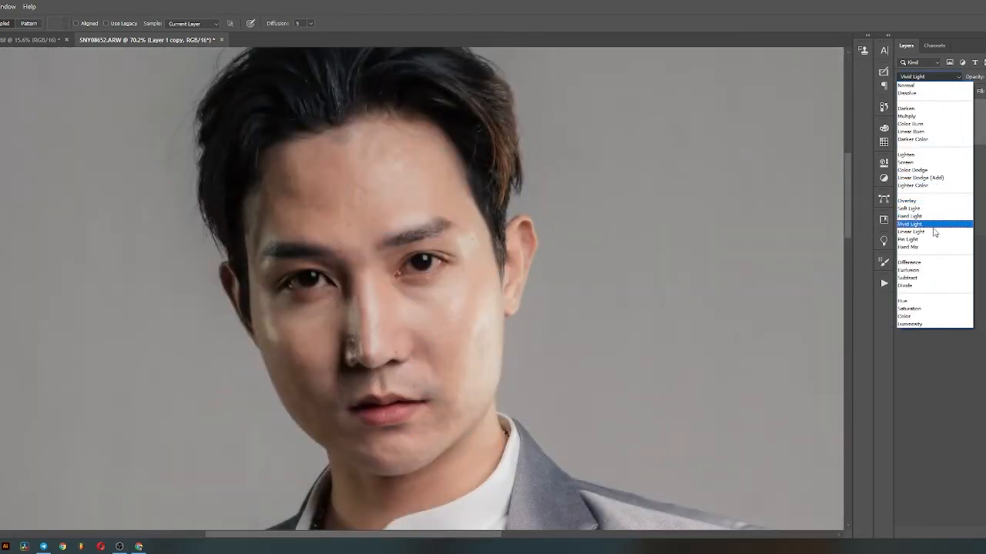
{"action": "left_click", "coordinate": [932, 232]}
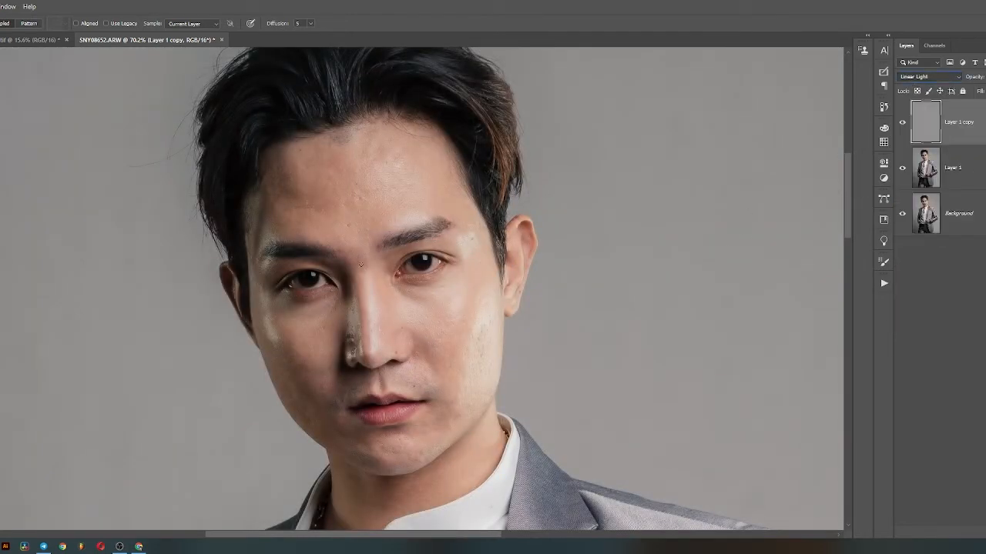
- On Layer 1, make a freehand Lasso selection around the forehead skin between the hairline and the eyebrows
{"action": "scroll", "coordinate": [237, 224], "scroll_direction": "up", "scroll_amount": 10}
{"action": "left_click_drag", "start_coordinate": [453, 180], "coordinate": [436, 271]}
{"action": "left_click", "coordinate": [946, 177]}
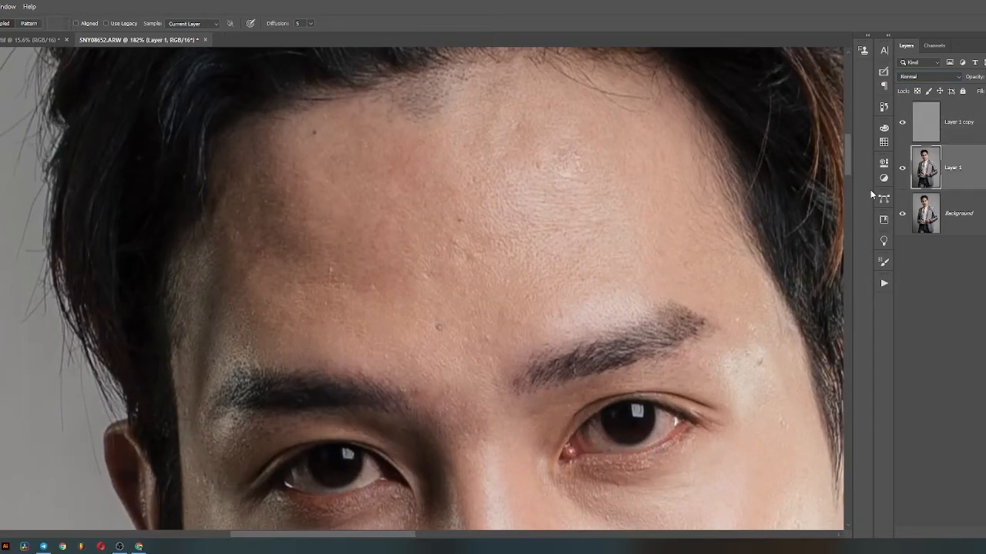
{"action": "key", "text": "l"}
{"action": "left_click_drag", "start_coordinate": [660, 278], "coordinate": [556, 330]}
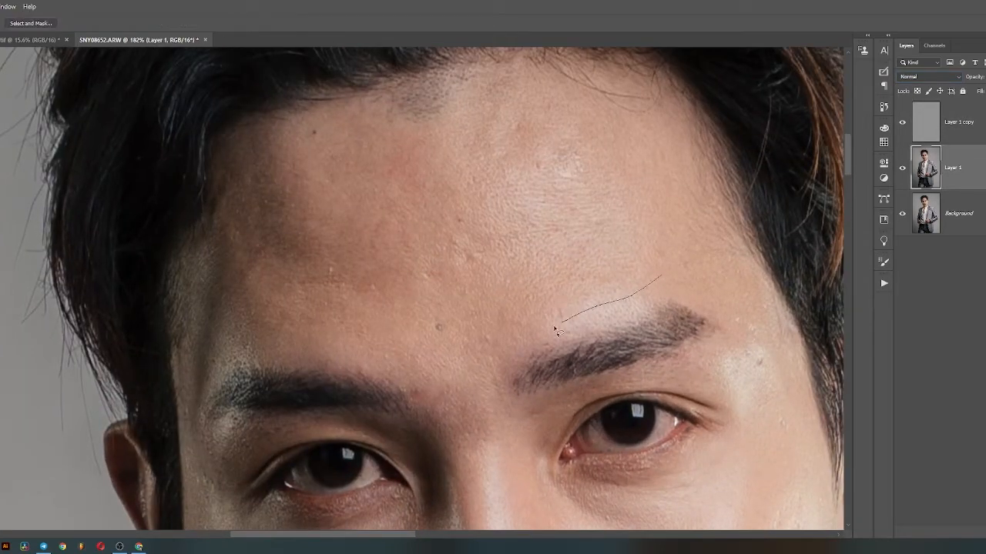
{"action": "left_click_drag", "start_coordinate": [228, 304], "coordinate": [227, 199]}
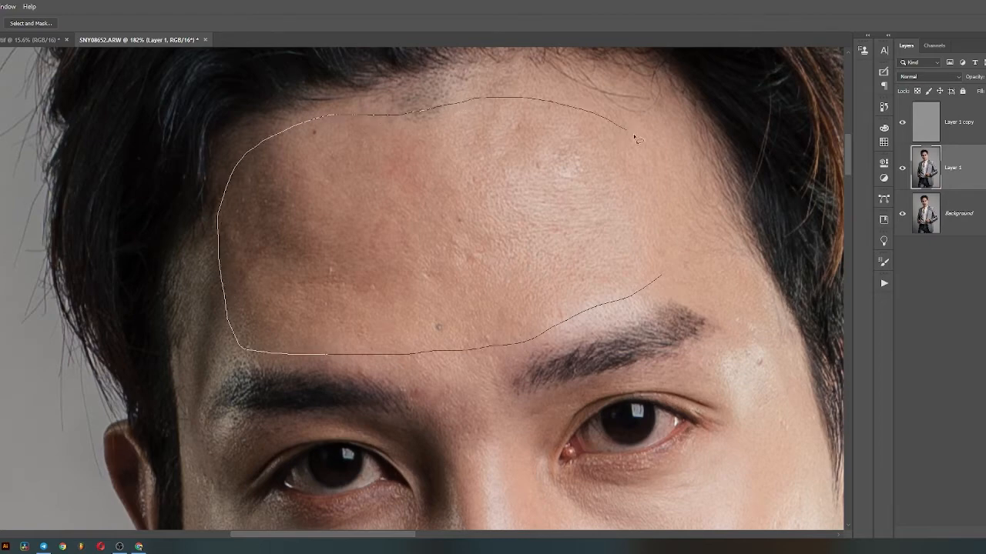
{"action": "left_click_drag", "start_coordinate": [663, 291], "coordinate": [663, 291]}
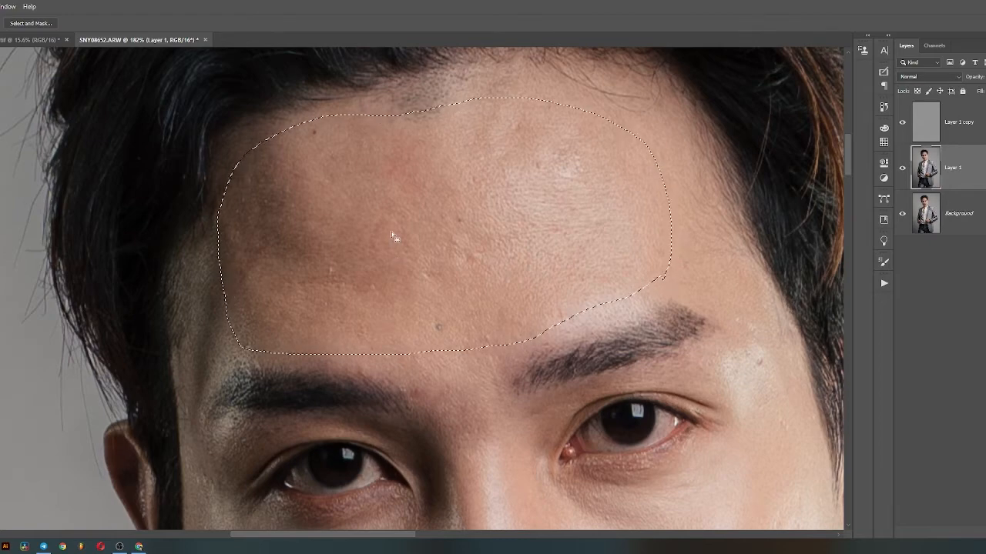
- Feather the edges of the forehead selection
{"action": "right_click", "coordinate": [395, 231]}
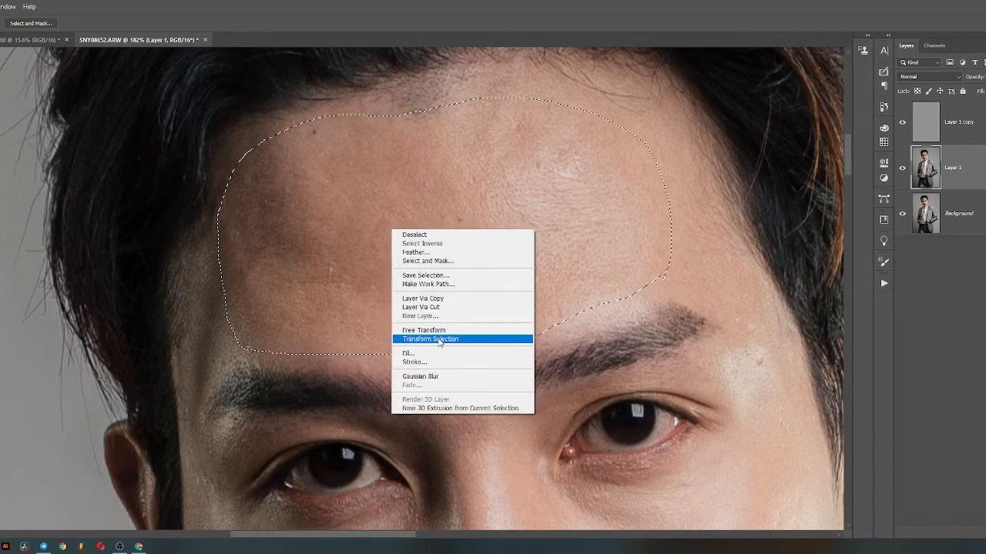
{"action": "left_click", "coordinate": [438, 252]}
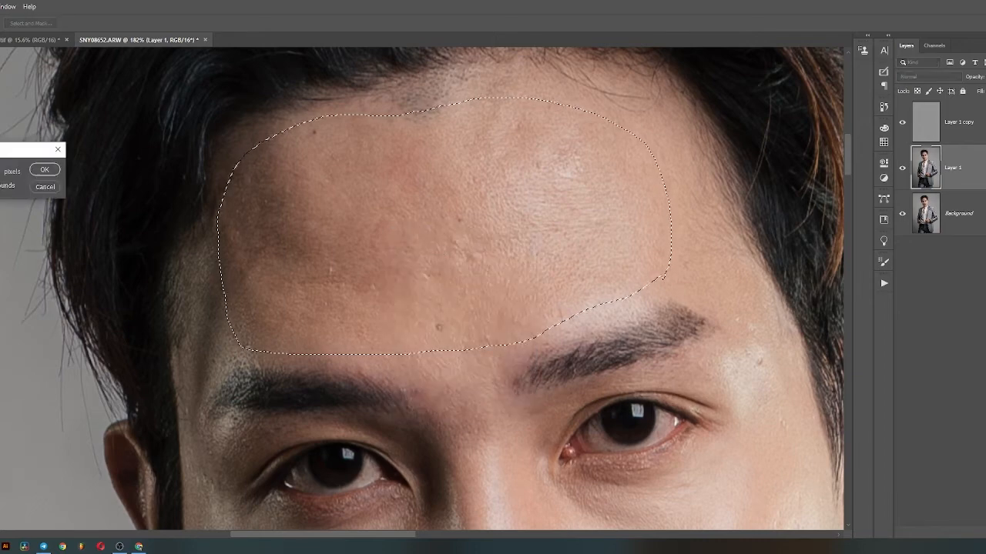
{"action": "key", "text": "Return"}
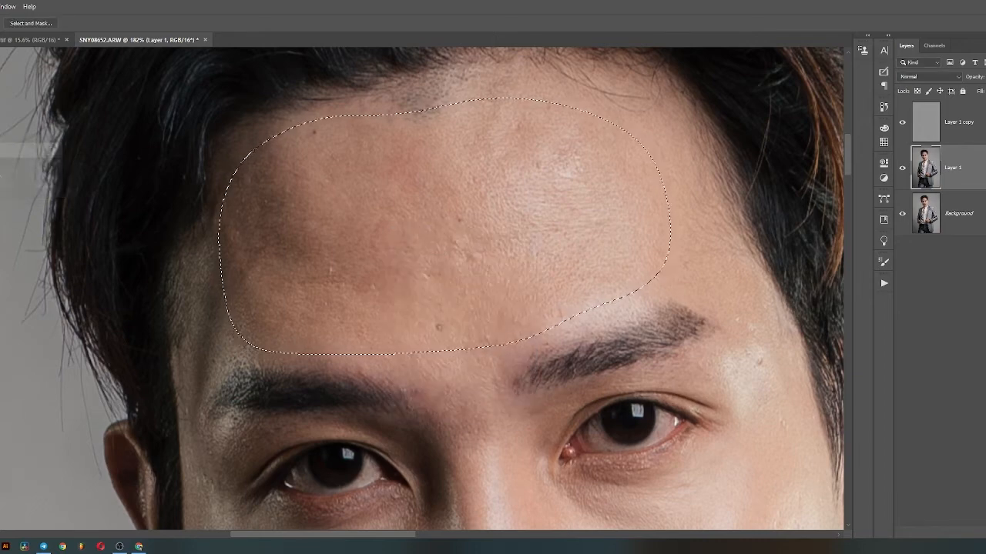
- Apply a Gaussian Blur with a radius of 23.5 pixels to the forehead selection and deselect it
{"action": "key", "text": "alt+t"}
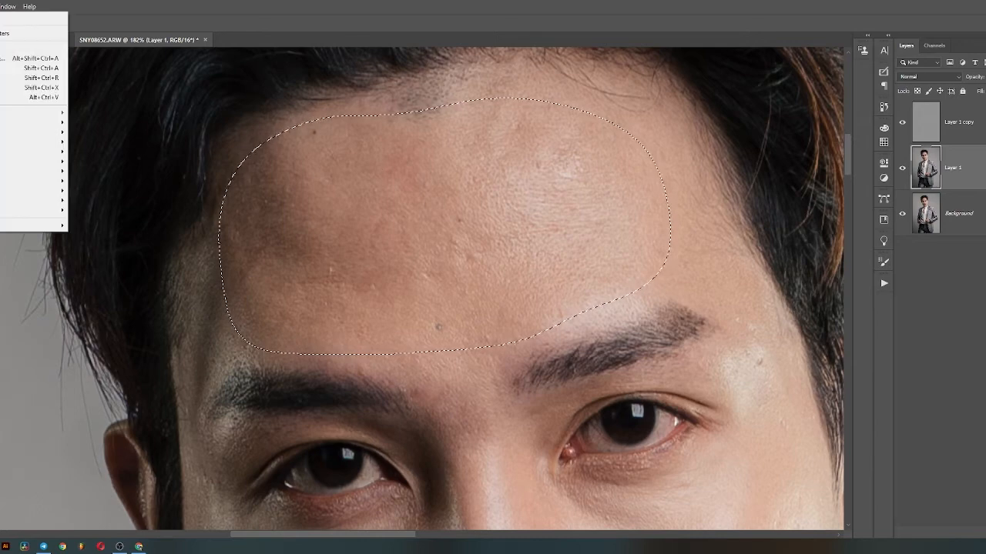
{"action": "mouse_move", "coordinate": [46, 123]}
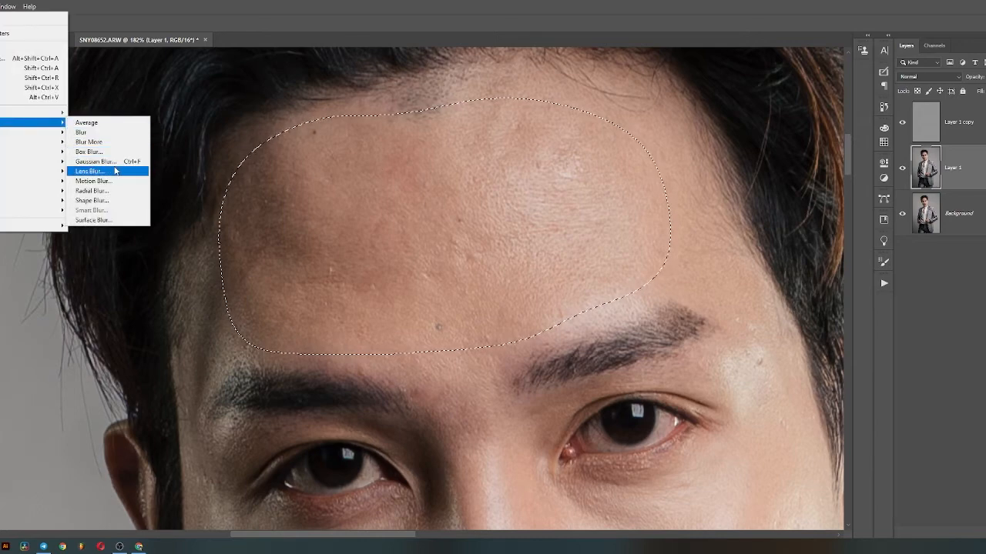
{"action": "left_click", "coordinate": [115, 161]}
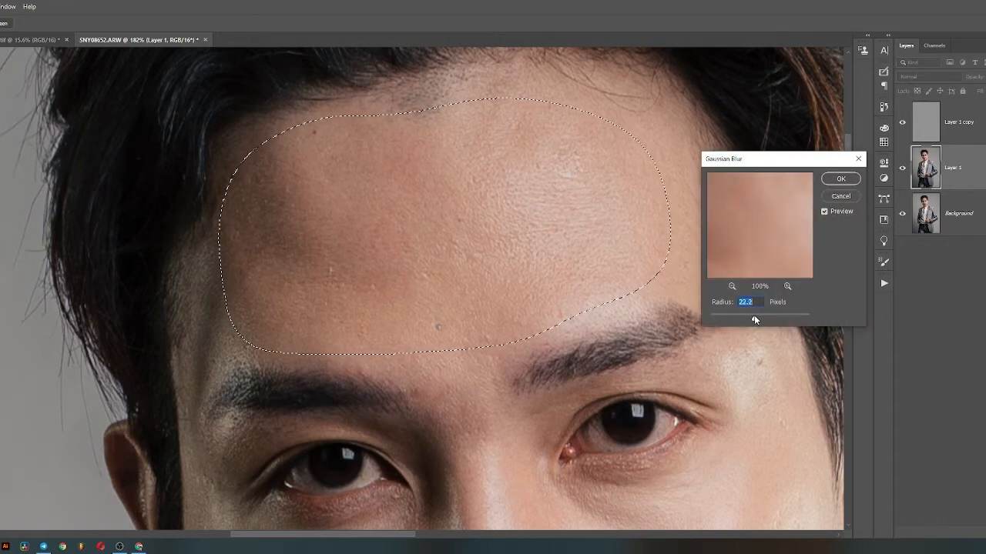
{"action": "left_click_drag", "start_coordinate": [755, 319], "coordinate": [755, 320]}
{"action": "left_click", "coordinate": [834, 215]}
{"action": "left_click", "coordinate": [834, 215]}
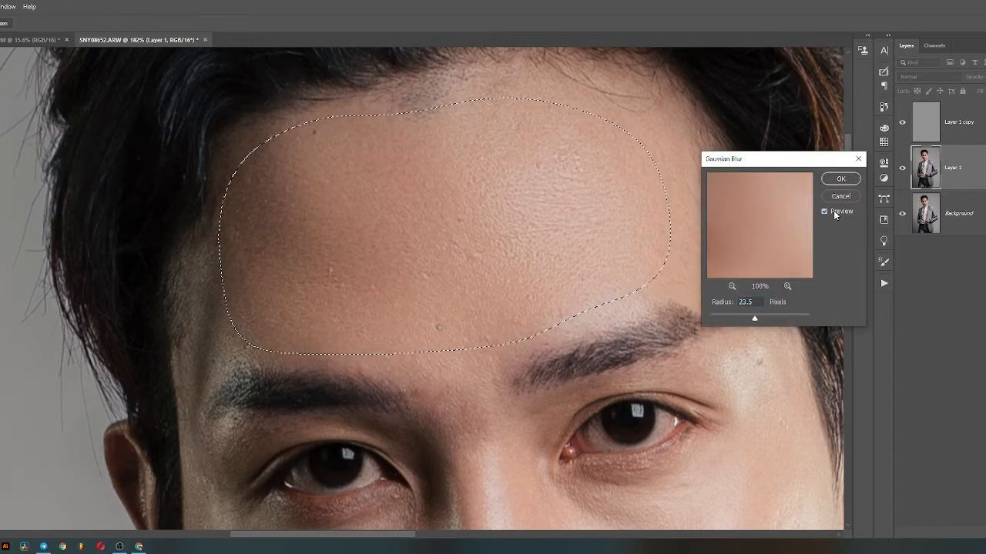
{"action": "key", "text": "Return"}
{"action": "key", "text": "ctrl+d"}
- Make a feathered Lasso selection along the bright outer cheek from below the temple to the jaw and blur it with an 11.1 pixel Gaussian Blur
{"action": "scroll", "coordinate": [652, 276], "scroll_direction": "down", "scroll_amount": 8}
{"action": "left_click_drag", "start_coordinate": [643, 375], "coordinate": [593, 278]}
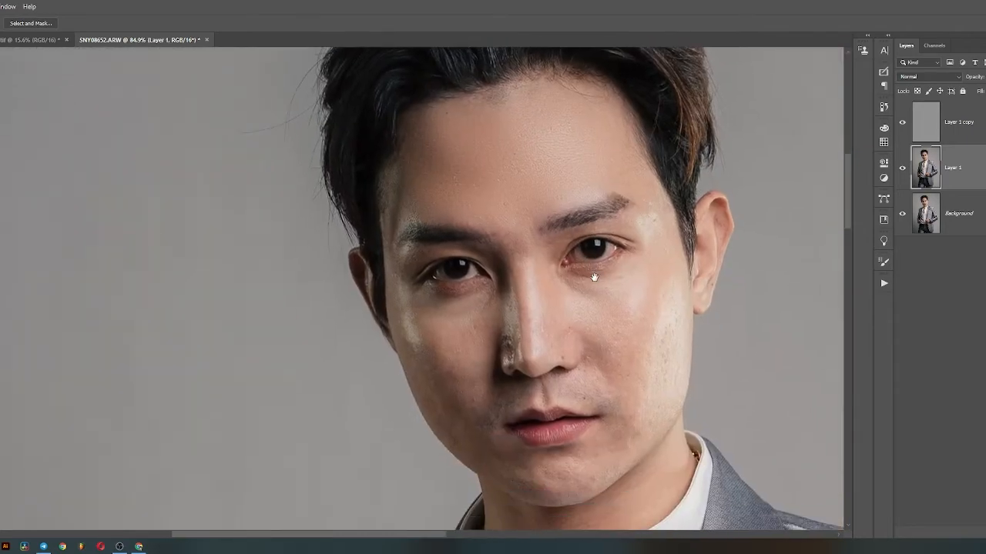
{"action": "scroll", "coordinate": [631, 289], "scroll_direction": "up", "scroll_amount": 3}
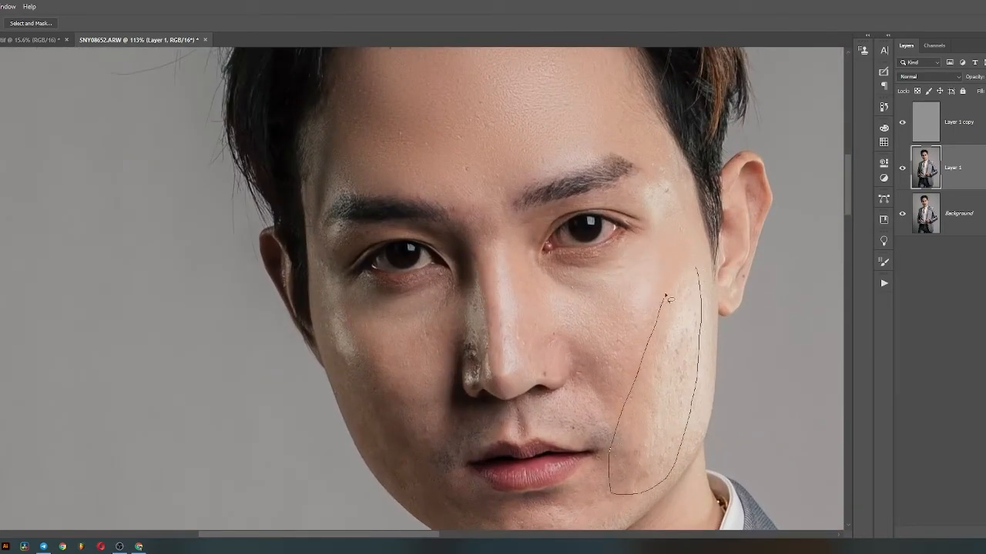
{"action": "left_click_drag", "start_coordinate": [668, 301], "coordinate": [691, 261]}
{"action": "right_click", "coordinate": [681, 323]}
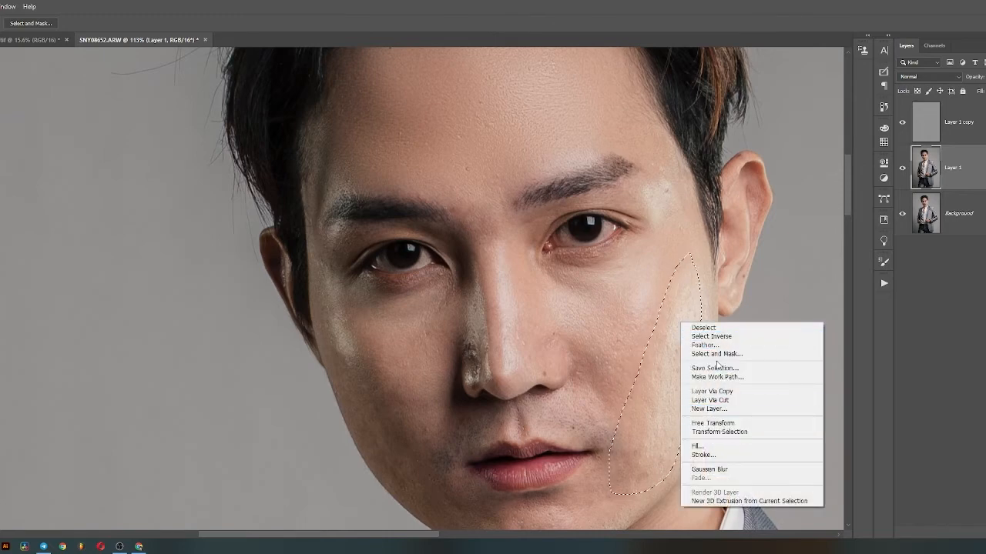
{"action": "left_click", "coordinate": [705, 345]}
{"action": "key", "text": "Return"}
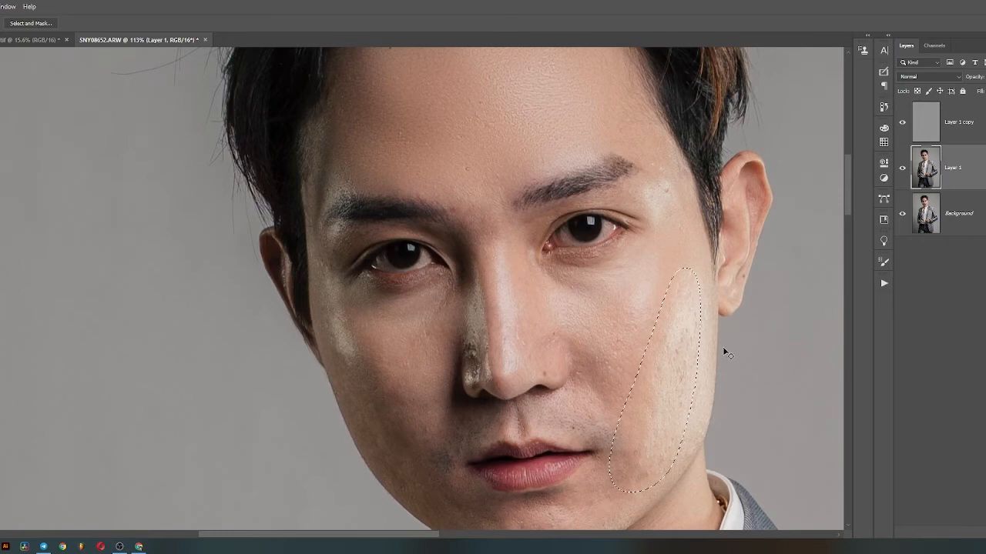
{"action": "key", "text": "ctrl+alt+f"}
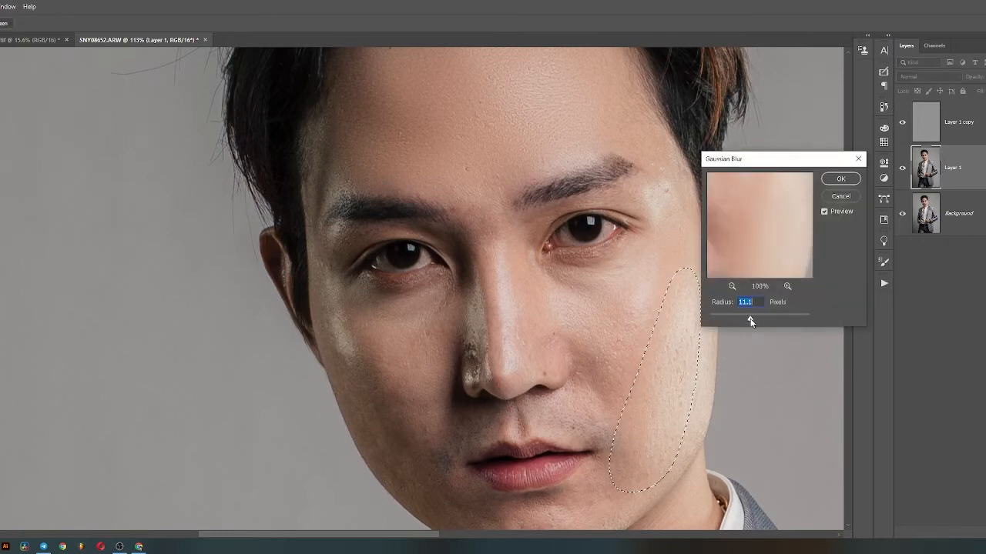
{"action": "key", "text": "Return"}
- Lasso and feather the lit cheek between the eye and the mouth, and smooth it with a stronger Gaussian Blur
{"action": "scroll", "coordinate": [658, 319], "scroll_direction": "up", "scroll_amount": 3}
{"action": "mouse_move", "coordinate": [666, 231]}
{"action": "left_mouse_down"}
{"action": "mouse_move", "coordinate": [535, 389]}
{"action": "mouse_move", "coordinate": [573, 206]}
{"action": "mouse_move", "coordinate": [665, 222]}
{"action": "left_mouse_up"}
{"action": "right_click", "coordinate": [677, 168]}
{"action": "left_click", "coordinate": [713, 200]}
{"action": "key", "text": "Return"}
{"action": "key", "text": "ctrl+alt+f"}
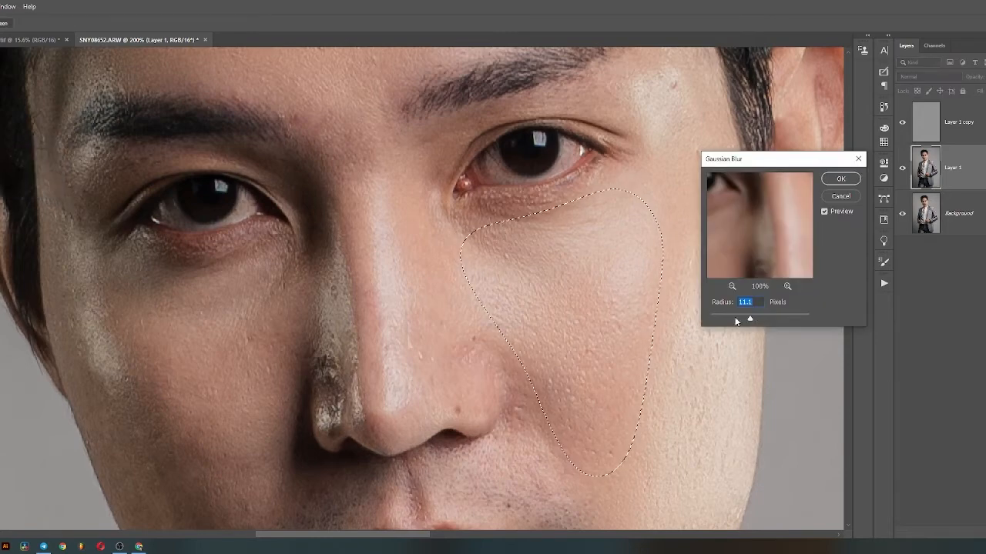
{"action": "left_click_drag", "start_coordinate": [750, 319], "coordinate": [755, 320]}
{"action": "key", "text": "Return"}
- Make a feathered Lasso selection of the shaded cheek below the eye, blur it with a 19.4 pixel Gaussian Blur, and deselect
{"action": "mouse_move", "coordinate": [296, 262]}
{"action": "left_mouse_down"}
{"action": "mouse_move", "coordinate": [283, 422]}
{"action": "mouse_move", "coordinate": [160, 444]}
{"action": "mouse_move", "coordinate": [87, 300]}
{"action": "mouse_move", "coordinate": [166, 264]}
{"action": "mouse_move", "coordinate": [268, 249]}
{"action": "left_mouse_up"}
{"action": "key", "text": "shift+F6"}
{"action": "key", "text": "Return"}
{"action": "key", "text": "ctrl+alt+f"}
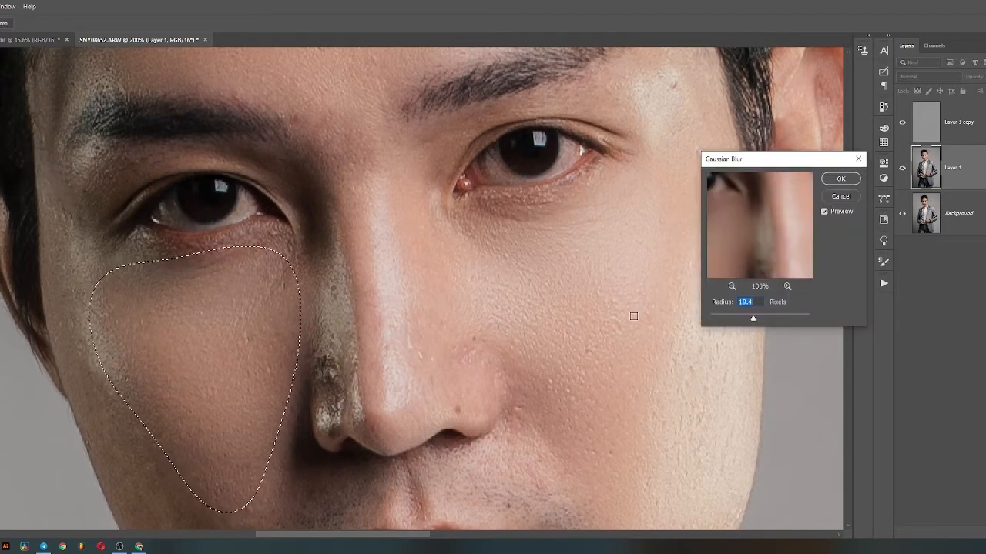
{"action": "left_click_drag", "start_coordinate": [755, 320], "coordinate": [752, 322]}
{"action": "key", "text": "Return"}
{"action": "key", "text": "ctrl+d"}
- Smooth the dark blotchy patch on the shaded side of the nose with a feathered Lasso selection and Gaussian Blur
{"action": "scroll", "coordinate": [435, 289], "scroll_direction": "down", "scroll_amount": 5}
{"action": "scroll", "coordinate": [416, 300], "scroll_direction": "up", "scroll_amount": 8}
{"action": "left_click_drag", "start_coordinate": [391, 274], "coordinate": [389, 274]}
{"action": "key", "text": "shift+F6"}
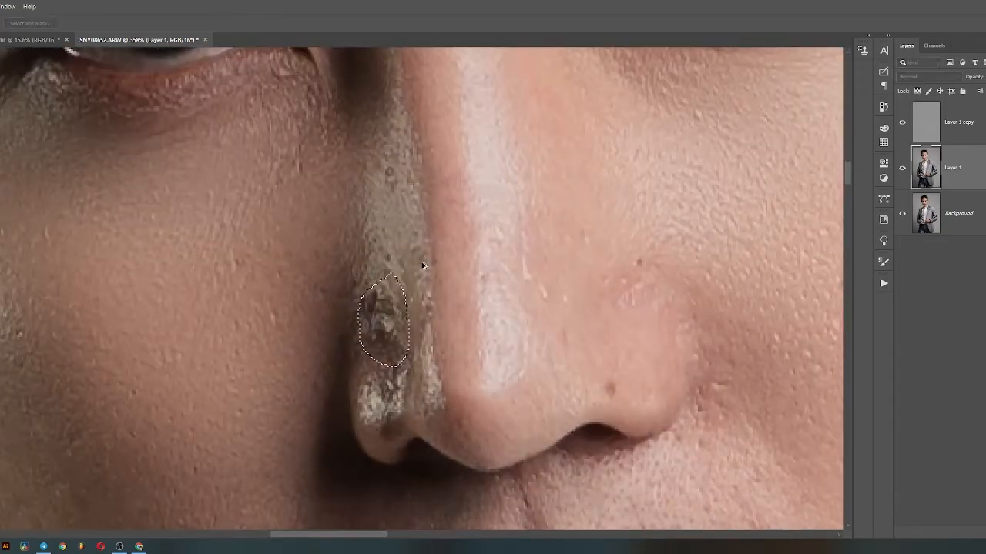
{"action": "key", "text": "Return"}
{"action": "left_click", "coordinate": [435, 203]}
{"action": "key", "text": "shift+F6"}
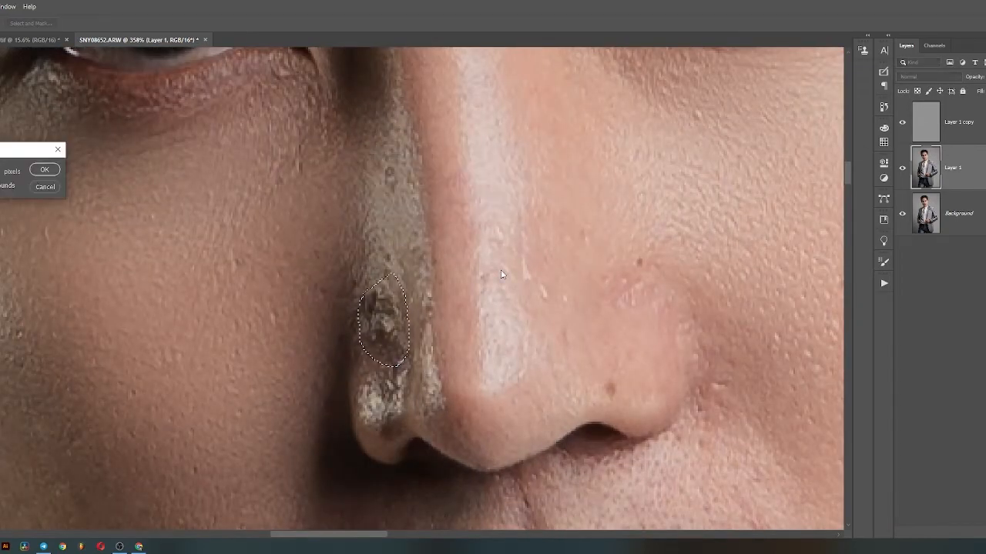
{"action": "key", "text": "Return"}
{"action": "key", "text": "ctrl+alt+f"}
{"action": "key", "text": "Return"}
{"action": "key", "text": "ctrl+d"}
- Smooth the lower part of the shaded cheek beside the mouth with a feathered Lasso selection and Gaussian Blur
{"action": "scroll", "coordinate": [430, 188], "scroll_direction": "down", "scroll_amount": 4}
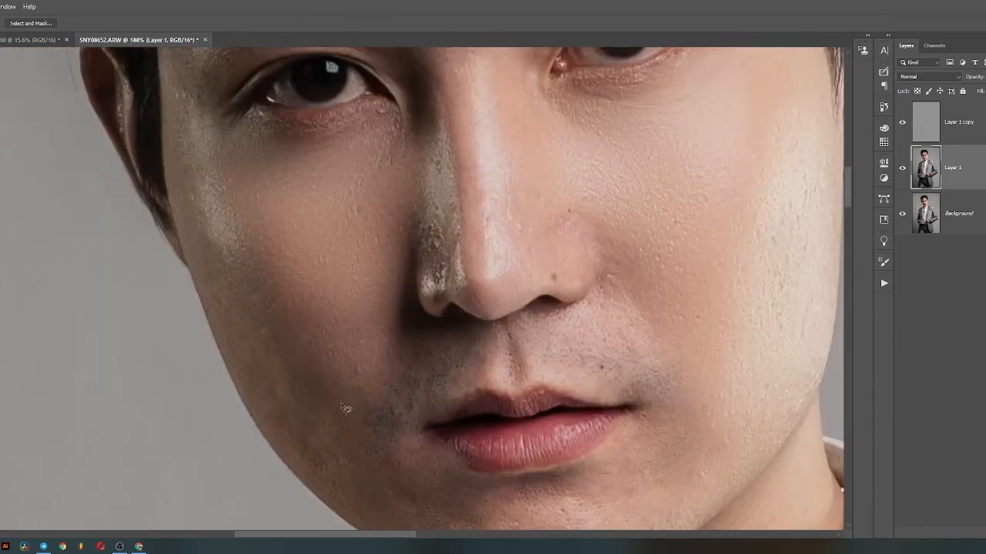
{"action": "mouse_move", "coordinate": [342, 387]}
{"action": "left_mouse_down"}
{"action": "mouse_move", "coordinate": [273, 410]}
{"action": "mouse_move", "coordinate": [300, 315]}
{"action": "left_mouse_up"}
{"action": "key", "text": "shift+F6"}
{"action": "key", "text": "Return"}
{"action": "key", "text": "ctrl+alt+f"}
{"action": "key", "text": "Return"}
{"action": "key", "text": "ctrl+d"}
- Make a feathered Lasso selection across the chin below the lips, blur it with a 13.9 pixel Gaussian Blur, and deselect
{"action": "scroll", "coordinate": [573, 419], "scroll_direction": "down", "scroll_amount": 8}
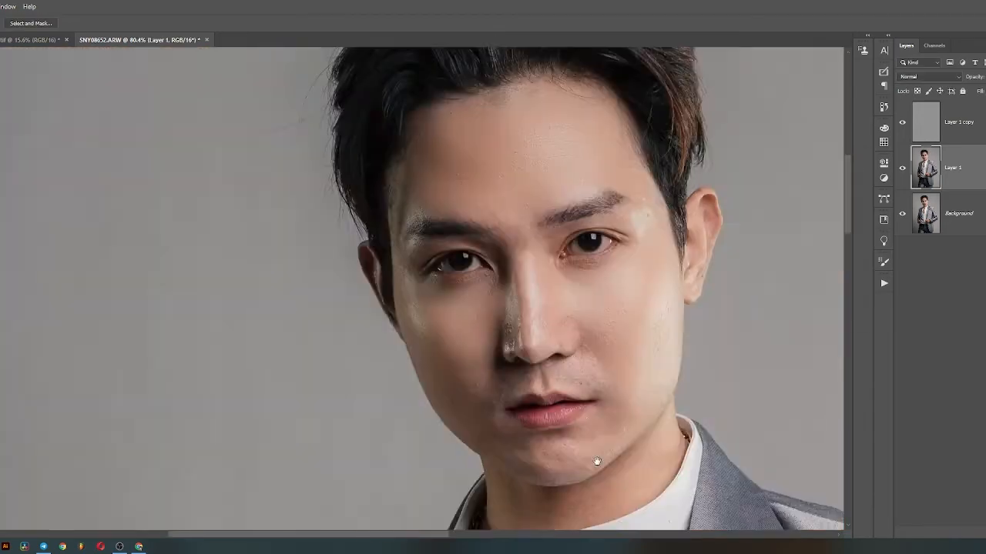
{"action": "scroll", "coordinate": [566, 458], "scroll_direction": "up", "scroll_amount": 6}
{"action": "mouse_move", "coordinate": [526, 439]}
{"action": "left_mouse_down"}
{"action": "mouse_move", "coordinate": [556, 439]}
{"action": "mouse_move", "coordinate": [524, 489]}
{"action": "mouse_move", "coordinate": [458, 419]}
{"action": "left_mouse_up"}
{"action": "key", "text": "shift+F6"}
{"action": "key", "text": "Return"}
{"action": "key", "text": "ctrl+alt+f"}
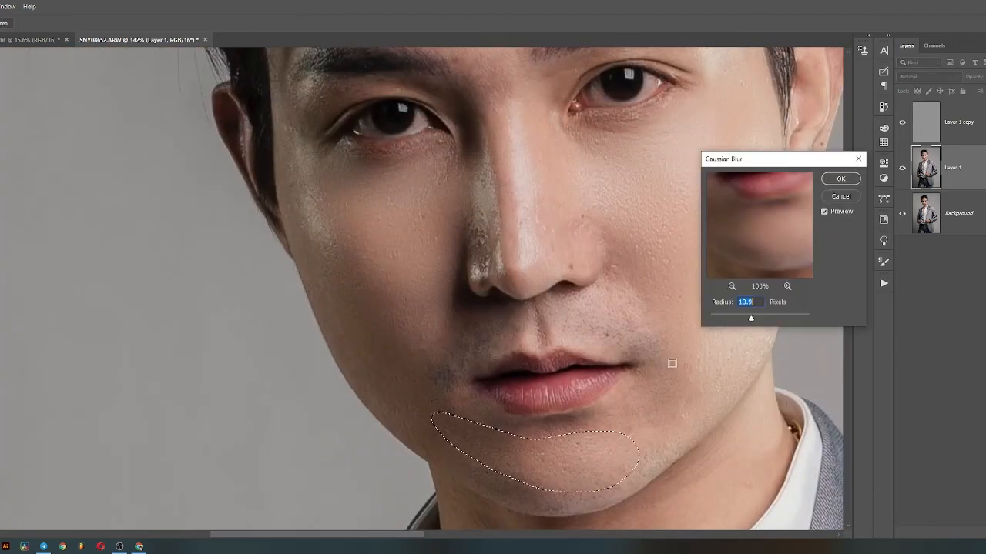
{"action": "key", "text": "Return"}
{"action": "key", "text": "ctrl+d"}
- Smooth the lit side of the neck between the jawline and the collar with a feathered Lasso selection and Gaussian Blur
{"action": "scroll", "coordinate": [666, 416], "scroll_direction": "down", "scroll_amount": 4}
{"action": "scroll", "coordinate": [666, 416], "scroll_direction": "up", "scroll_amount": 4}
{"action": "mouse_move", "coordinate": [741, 353]}
{"action": "left_mouse_down"}
{"action": "mouse_move", "coordinate": [528, 482]}
{"action": "mouse_move", "coordinate": [609, 411]}
{"action": "mouse_move", "coordinate": [708, 343]}
{"action": "mouse_move", "coordinate": [743, 339]}
{"action": "left_mouse_up"}
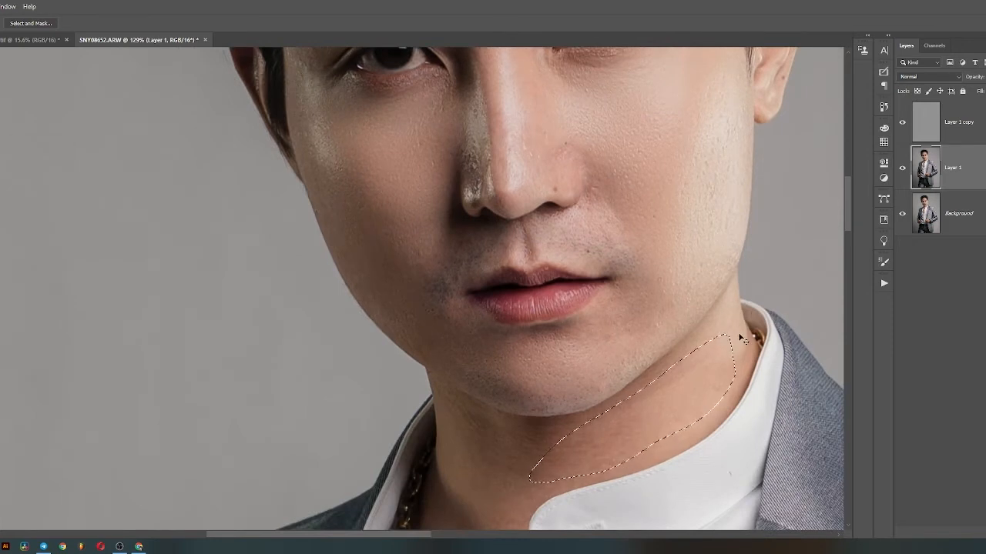
{"action": "key", "text": "shift+F6"}
{"action": "key", "text": "Return"}
{"action": "key", "text": "ctrl+alt+f"}
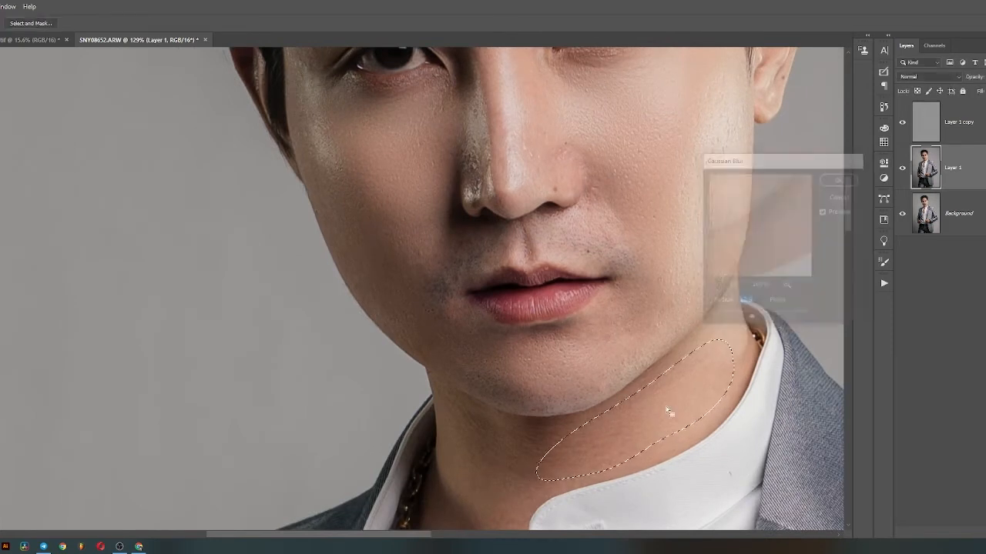
{"action": "key", "text": "Return"}
{"action": "key", "text": "ctrl+d"}
- Smooth the shaded neck area directly under the chin with a feathered Lasso selection and Gaussian Blur
{"action": "mouse_move", "coordinate": [537, 445]}
{"action": "left_mouse_down"}
{"action": "mouse_move", "coordinate": [454, 418]}
{"action": "mouse_move", "coordinate": [521, 421]}
{"action": "left_mouse_up"}
{"action": "key", "text": "shift+F6"}
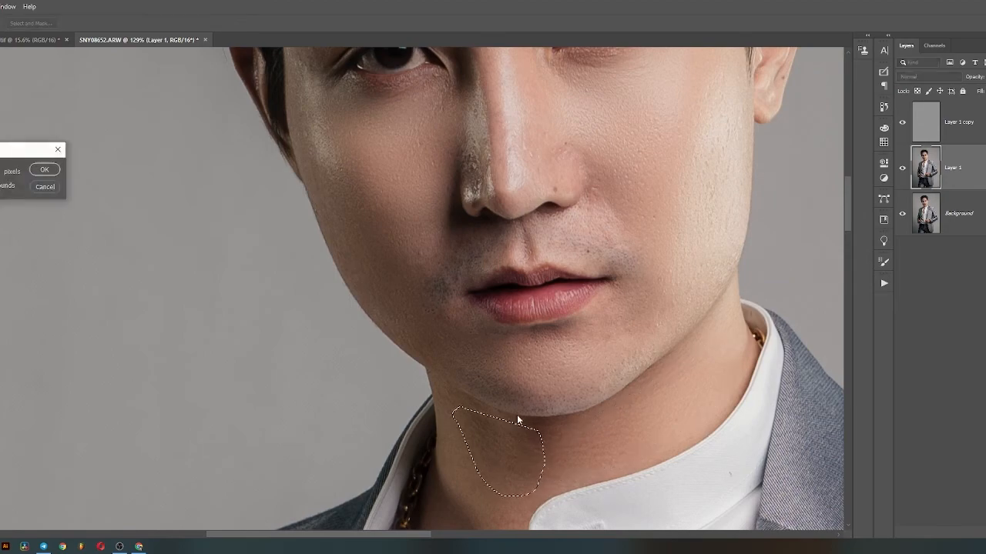
{"action": "key", "text": "Return"}
{"action": "key", "text": "ctrl+alt+f"}
{"action": "key", "text": "Return"}
{"action": "key", "text": "ctrl+d"}
- On Layer 1 copy, clone away the small round spot on the shaded side of the nose bridge with the Clone Stamp
{"action": "scroll", "coordinate": [589, 246], "scroll_direction": "down", "scroll_amount": 3}
{"action": "scroll", "coordinate": [590, 203], "scroll_direction": "up", "scroll_amount": 4}
{"action": "left_click", "coordinate": [930, 129]}
{"action": "scroll", "coordinate": [454, 200], "scroll_direction": "up", "scroll_amount": 6}
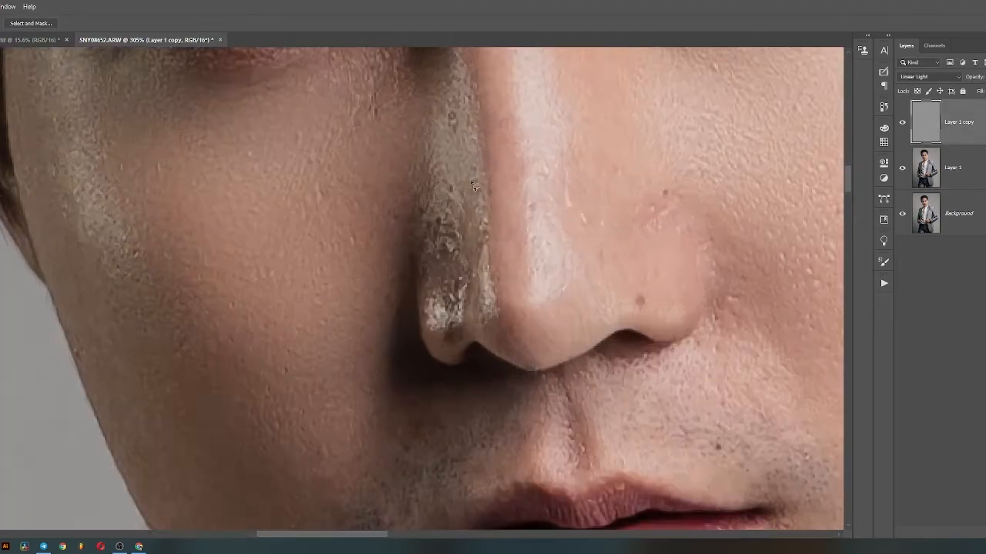
{"action": "key", "text": "s"}
{"action": "scroll", "coordinate": [444, 138], "scroll_direction": "up", "scroll_amount": 3}
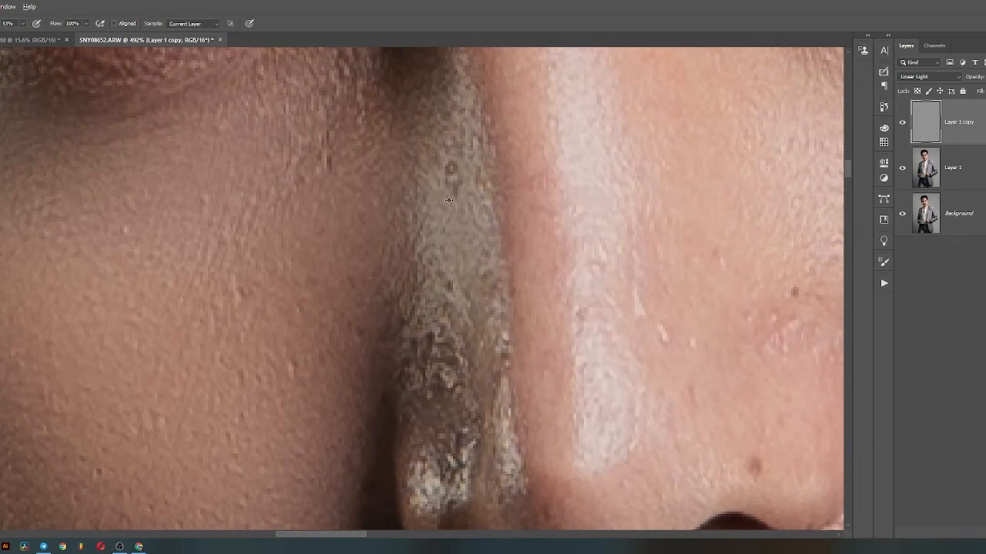
{"action": "left_click", "coordinate": [450, 180]}
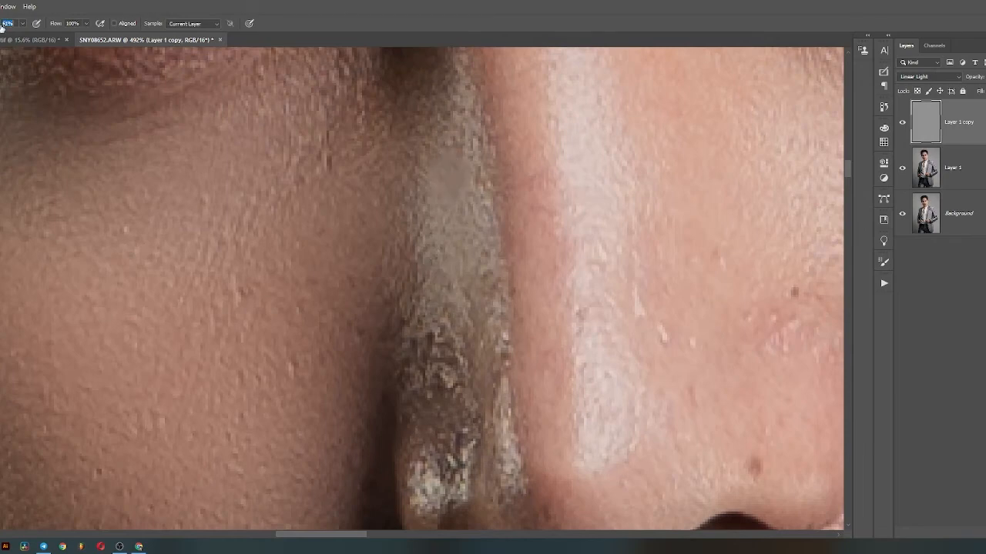
- Set the Clone Stamp opacity to 66% and clone clean texture over the rough patches down the shaded side of the nose
{"action": "left_click_drag", "start_coordinate": [1, 28], "coordinate": [4, 28]}
{"action": "left_click", "coordinate": [469, 229], "text": "alt"}
{"action": "left_click_drag", "start_coordinate": [443, 341], "coordinate": [445, 320]}
{"action": "left_click", "coordinate": [459, 248], "text": "alt"}
{"action": "left_click_drag", "start_coordinate": [469, 314], "coordinate": [468, 288]}
{"action": "left_click", "coordinate": [442, 301], "text": "alt"}
{"action": "left_click_drag", "start_coordinate": [433, 373], "coordinate": [429, 337]}
{"action": "left_click_drag", "start_coordinate": [426, 398], "coordinate": [446, 393]}
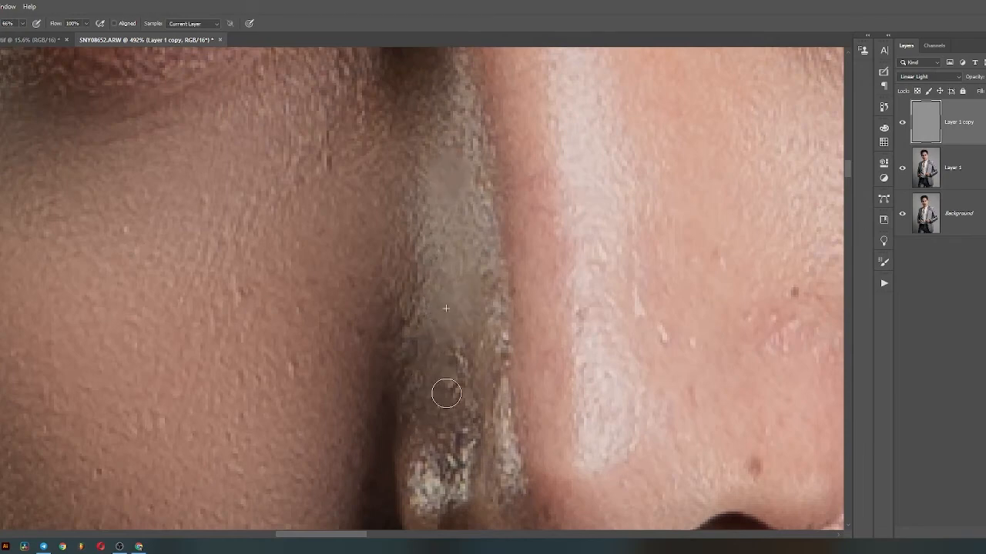
- Clone away the remaining small spots and bumps on the nose and forehead
{"action": "scroll", "coordinate": [446, 394], "scroll_direction": "down", "scroll_amount": 3}
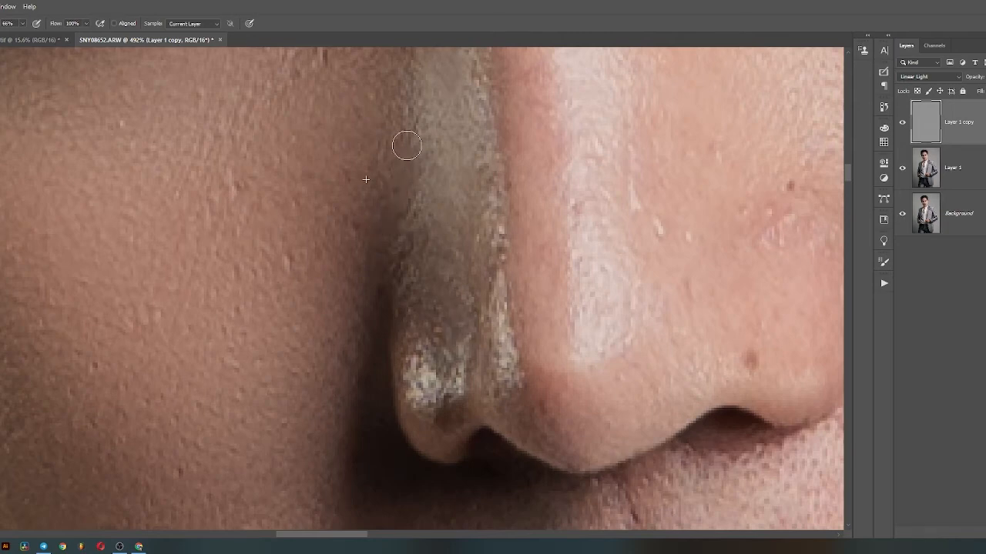
{"action": "scroll", "coordinate": [406, 146], "scroll_direction": "down", "scroll_amount": 2}
{"action": "scroll", "coordinate": [306, 172], "scroll_direction": "up", "scroll_amount": 2}
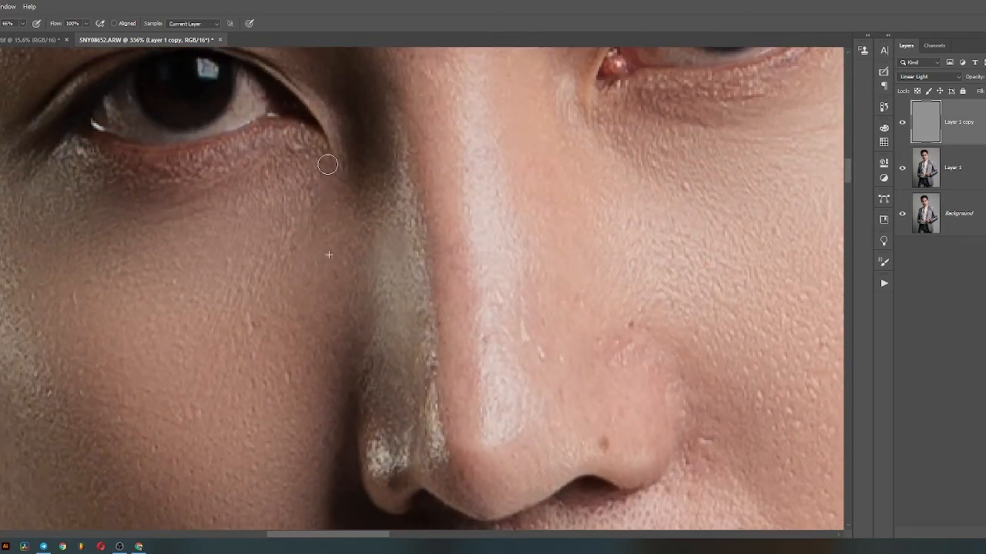
{"action": "scroll", "coordinate": [297, 171], "scroll_direction": "down", "scroll_amount": 3}
{"action": "scroll", "coordinate": [523, 185], "scroll_direction": "up", "scroll_amount": 4}
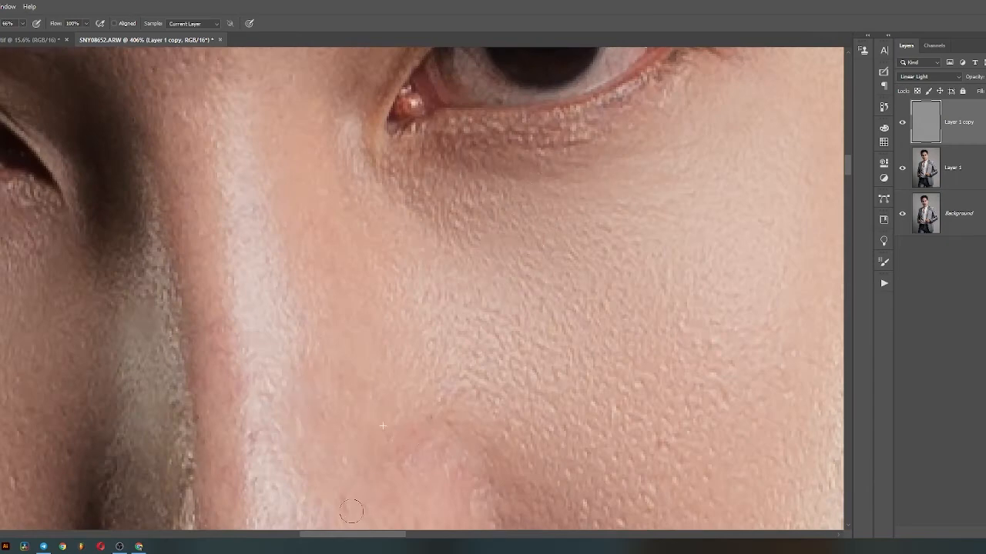
{"action": "scroll", "coordinate": [268, 379], "scroll_direction": "down", "scroll_amount": 2}
{"action": "scroll", "coordinate": [282, 261], "scroll_direction": "up", "scroll_amount": 1}
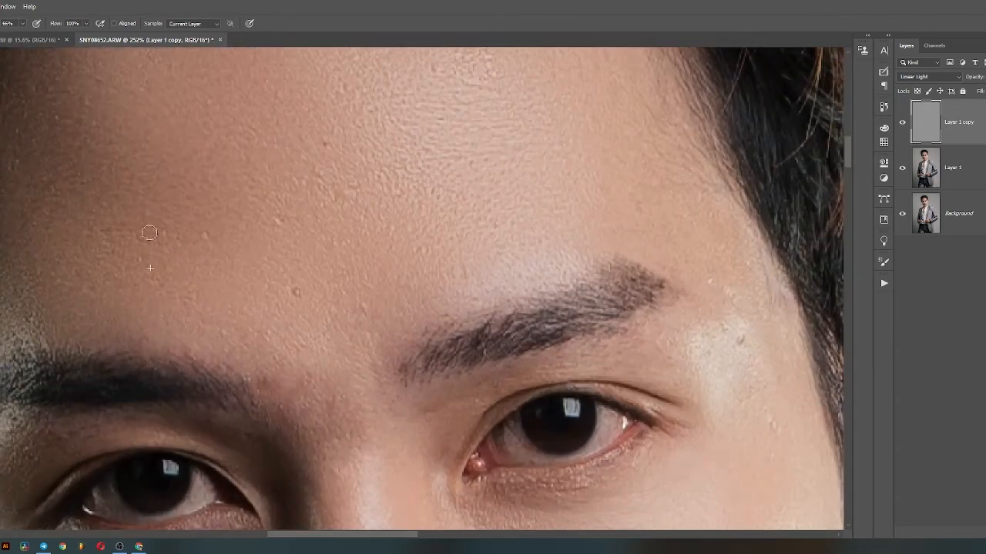
{"action": "scroll", "coordinate": [485, 128], "scroll_direction": "down", "scroll_amount": 1}
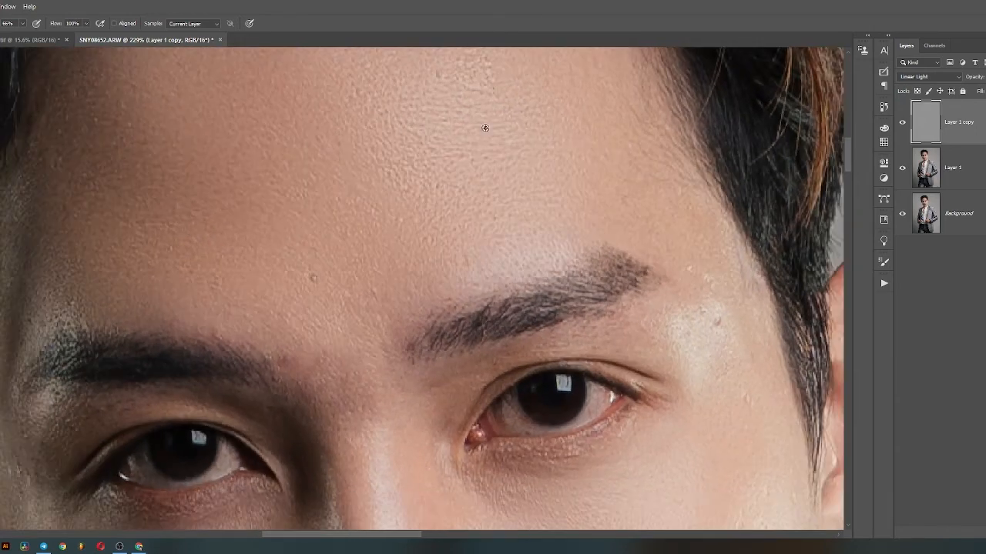
{"action": "scroll", "coordinate": [458, 104], "scroll_direction": "down", "scroll_amount": 3}
- Clone smoother skin texture over the coarse pores and marks on the bright outer cheek below the ear
{"action": "left_click_drag", "start_coordinate": [442, 485], "coordinate": [381, 77]}
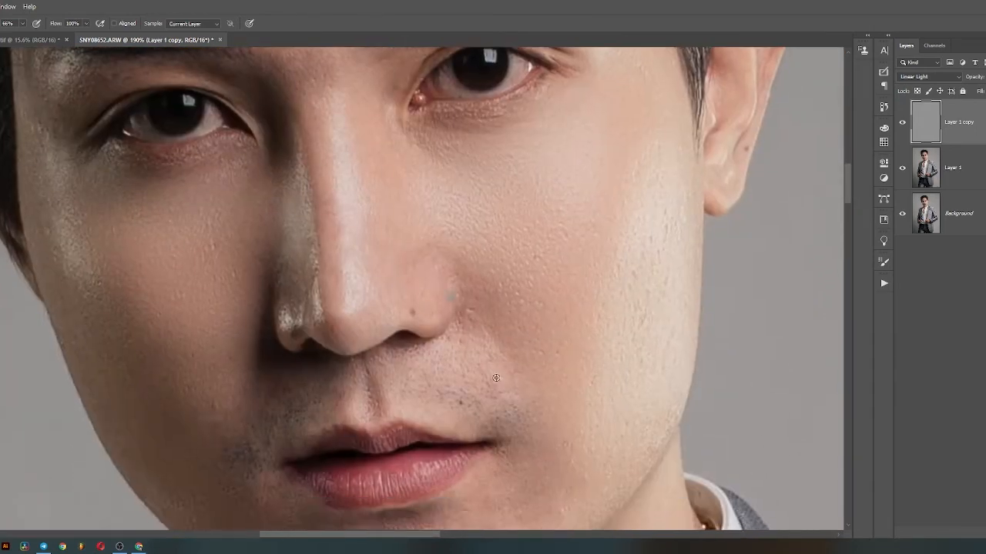
{"action": "scroll", "coordinate": [462, 308], "scroll_direction": "up", "scroll_amount": 6}
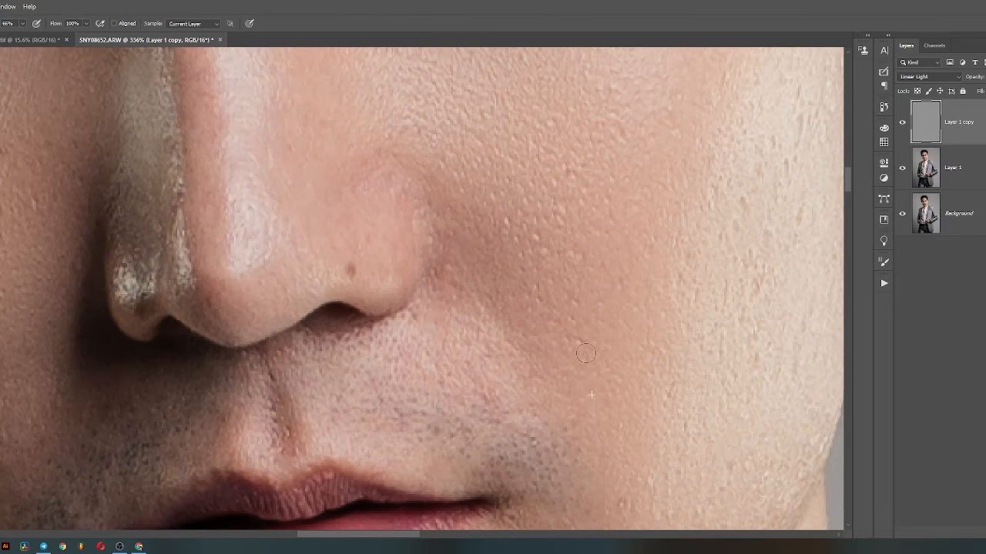
{"action": "left_click_drag", "start_coordinate": [526, 228], "coordinate": [521, 337]}
{"action": "left_click_drag", "start_coordinate": [535, 291], "coordinate": [535, 279]}
{"action": "left_click", "coordinate": [551, 255]}
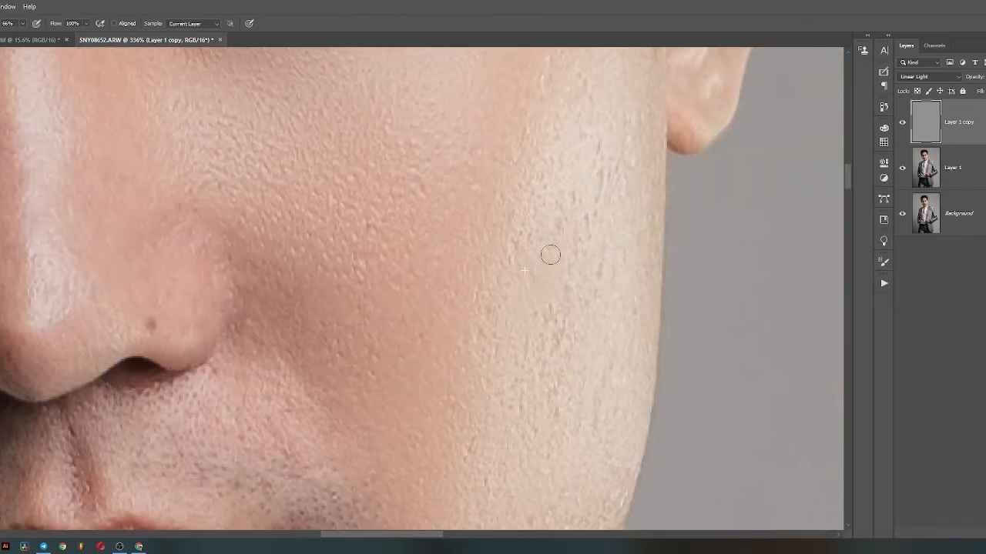
{"action": "left_click", "coordinate": [609, 232], "text": "alt"}
{"action": "left_click_drag", "start_coordinate": [598, 181], "coordinate": [596, 155]}
{"action": "left_click", "coordinate": [548, 342]}
{"action": "left_click", "coordinate": [525, 325], "text": "alt"}
{"action": "left_click_drag", "start_coordinate": [515, 413], "coordinate": [513, 401]}
{"action": "left_click_drag", "start_coordinate": [547, 367], "coordinate": [547, 383]}
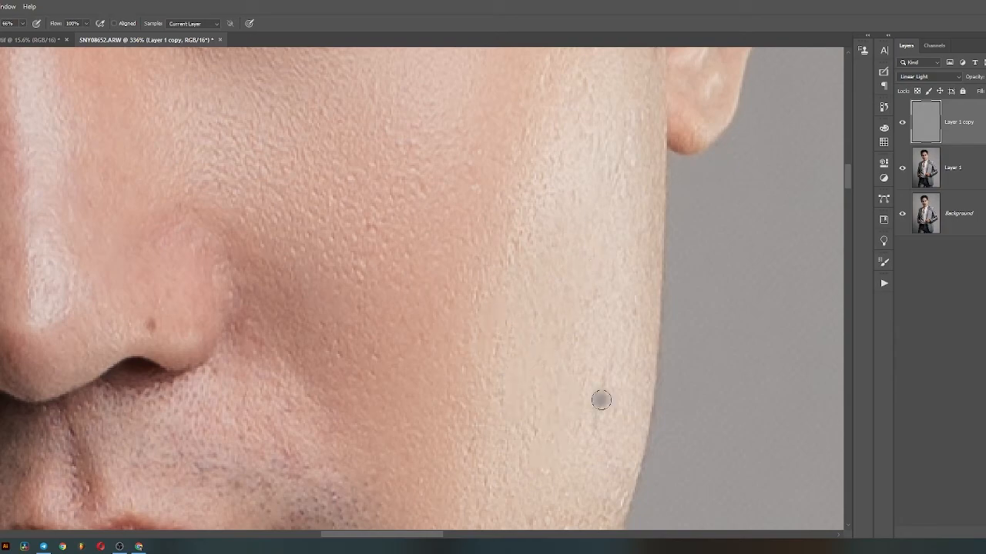
{"action": "left_click_drag", "start_coordinate": [602, 400], "coordinate": [603, 387]}
- Group Layer 1 and Layer 1 copy, and toggle the group's visibility to compare the retouch with the original
{"action": "scroll", "coordinate": [608, 358], "scroll_direction": "down", "scroll_amount": 3}
{"action": "left_click_drag", "start_coordinate": [554, 392], "coordinate": [561, 118]}
{"action": "scroll", "coordinate": [454, 253], "scroll_direction": "up", "scroll_amount": 2}
{"action": "scroll", "coordinate": [392, 269], "scroll_direction": "down", "scroll_amount": 6}
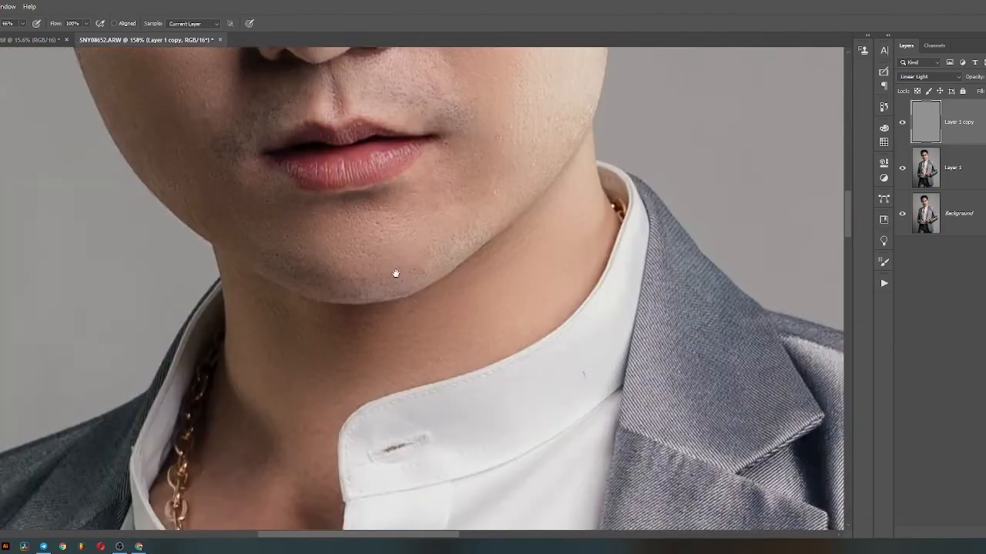
{"action": "scroll", "coordinate": [392, 269], "scroll_direction": "up", "scroll_amount": 2}
{"action": "left_click", "coordinate": [969, 173], "text": "shift"}
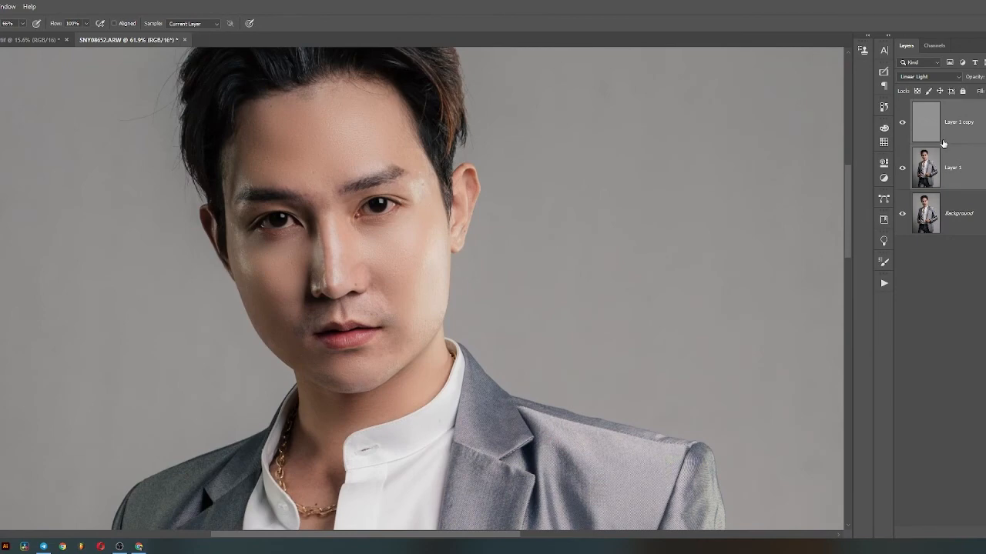
{"action": "key", "text": "ctrl+g"}
{"action": "left_click", "coordinate": [901, 107]}
{"action": "left_click", "coordinate": [901, 107]}
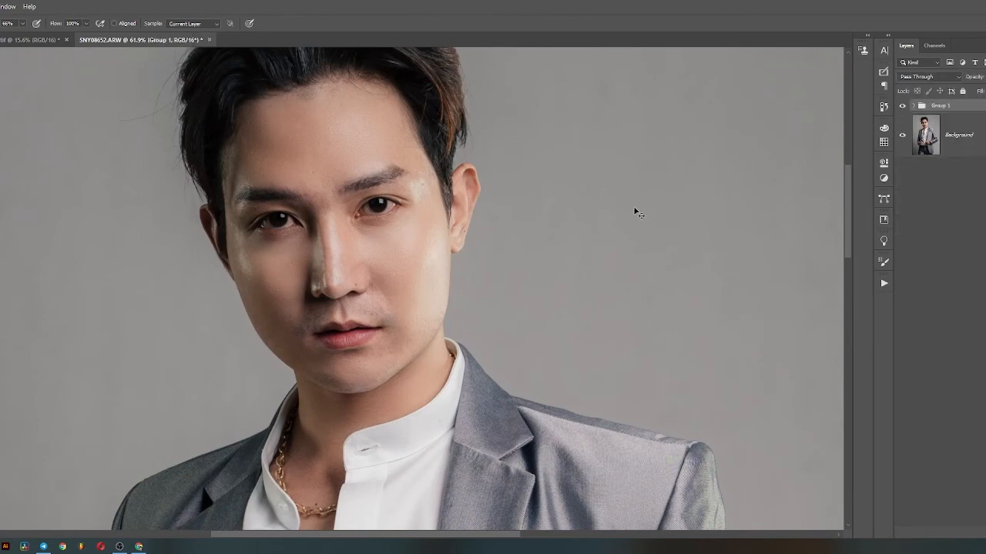
- Merge the retouch group into the Background and open a duplicate of the merged layer in Color Efex Pro 4
{"action": "key", "text": "ctrl+shift+e"}
{"action": "key", "text": "ctrl+j"}
{"action": "left_click", "coordinate": [0, 7]}
{"action": "mouse_move", "coordinate": [13, 225]}
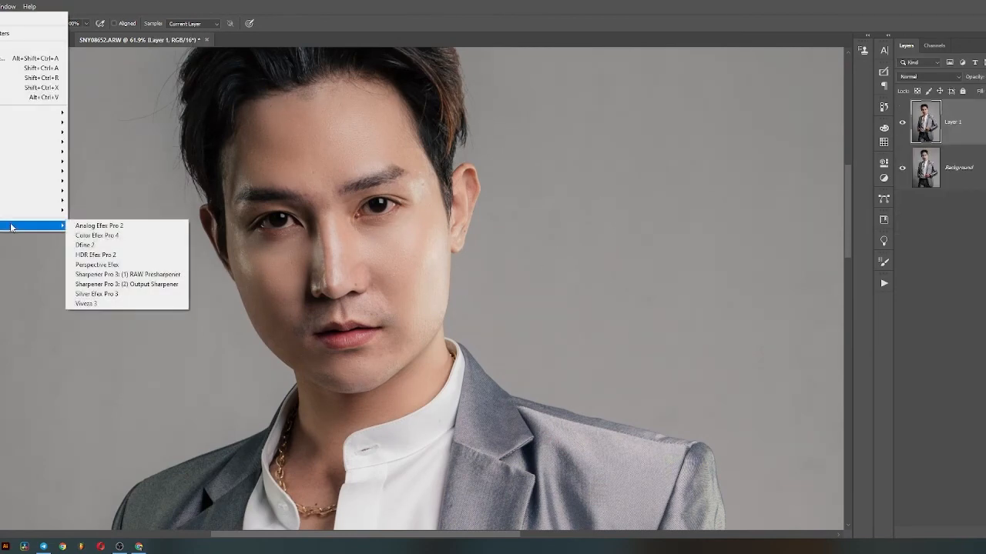
{"action": "left_click", "coordinate": [108, 237]}
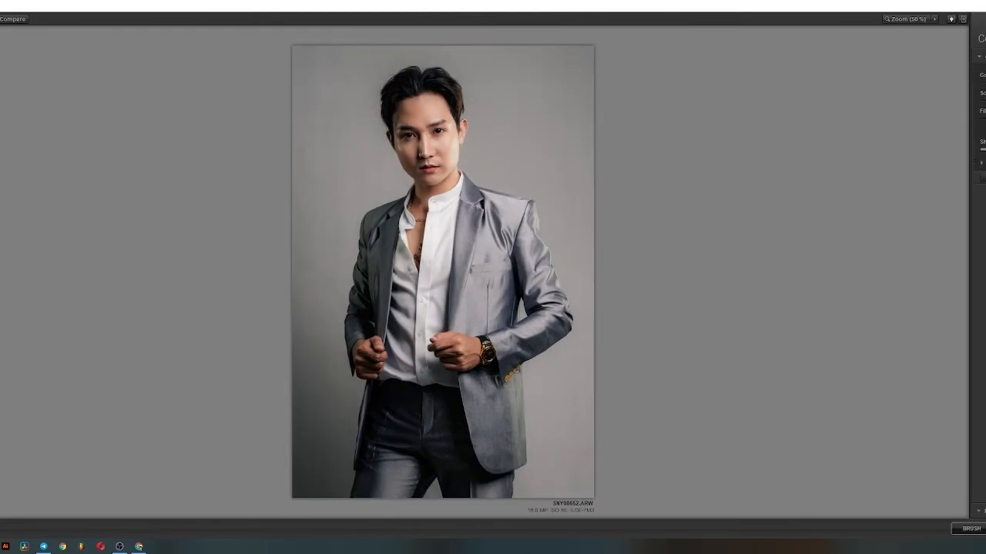
- Compare the Film Grain effect on the face with the original, apply it, and merge all the layers
{"action": "left_click", "coordinate": [409, 118]}
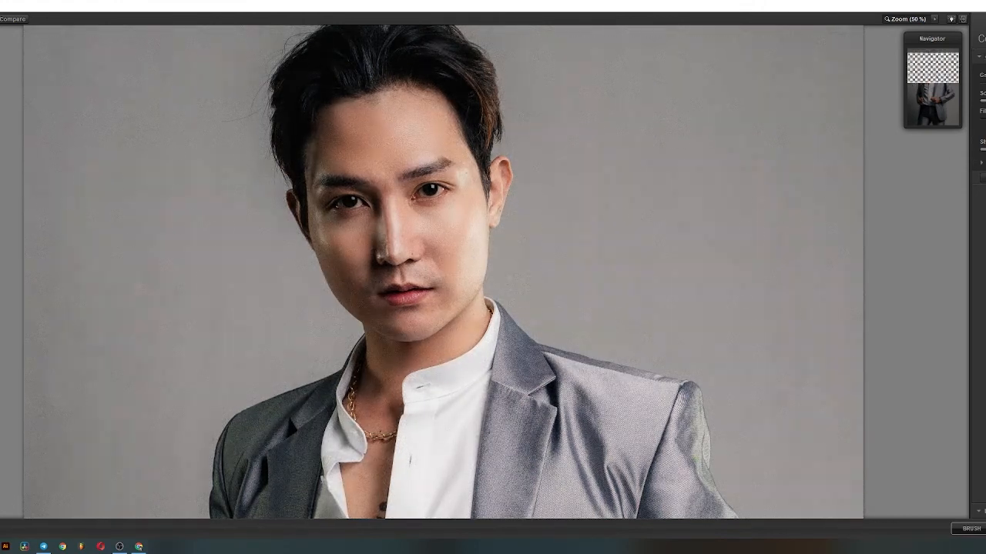
{"action": "left_click", "coordinate": [13, 21]}
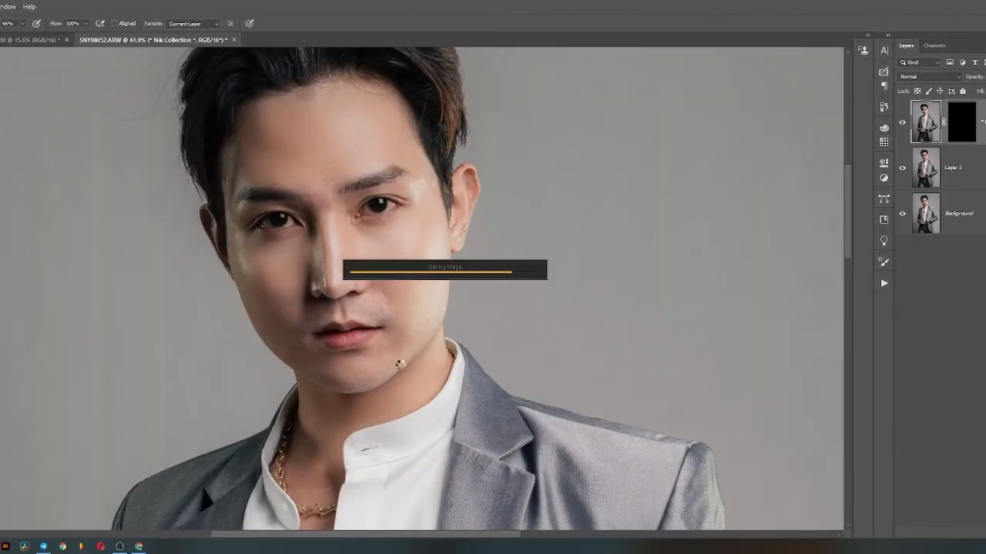
{"action": "key", "text": "ctrl+0"}
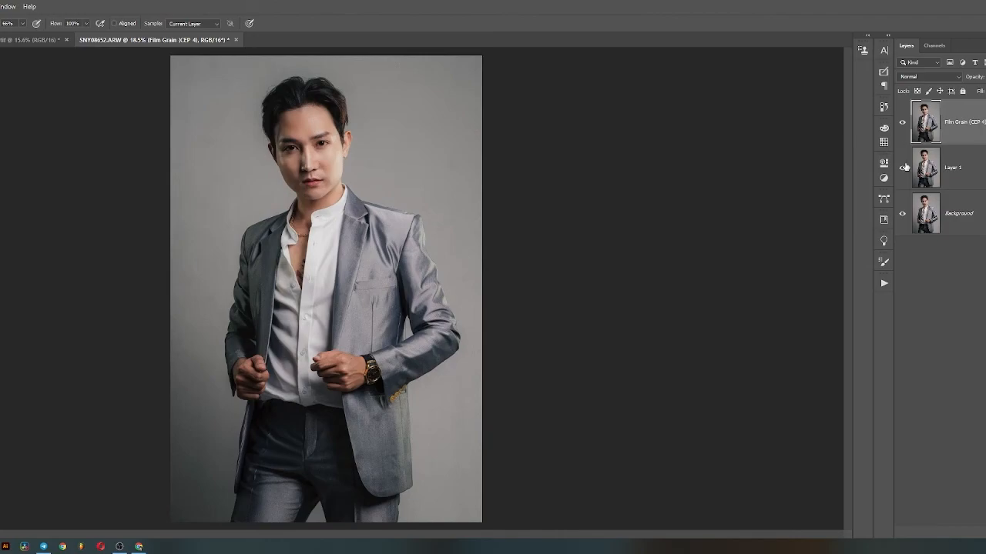
{"action": "key", "text": "ctrl+shift+e"}
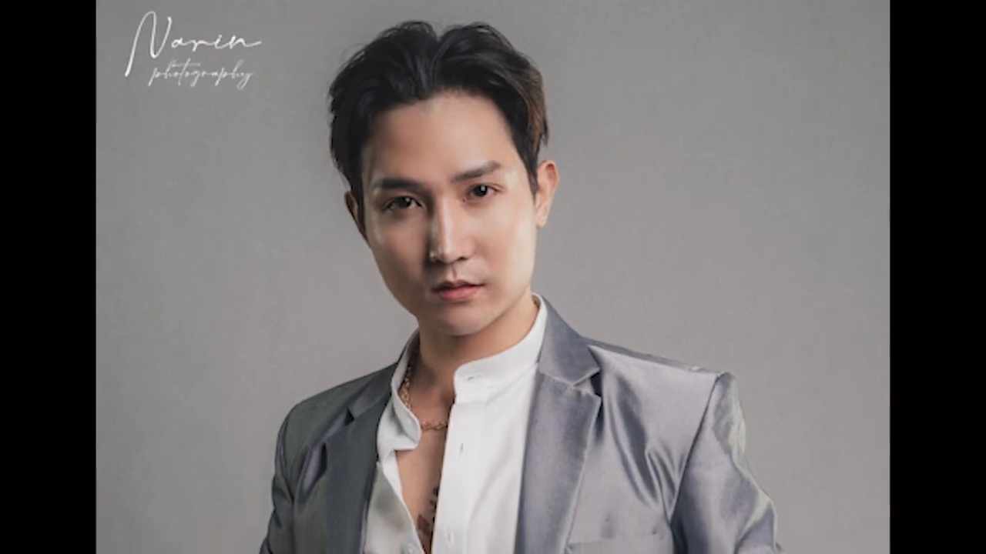